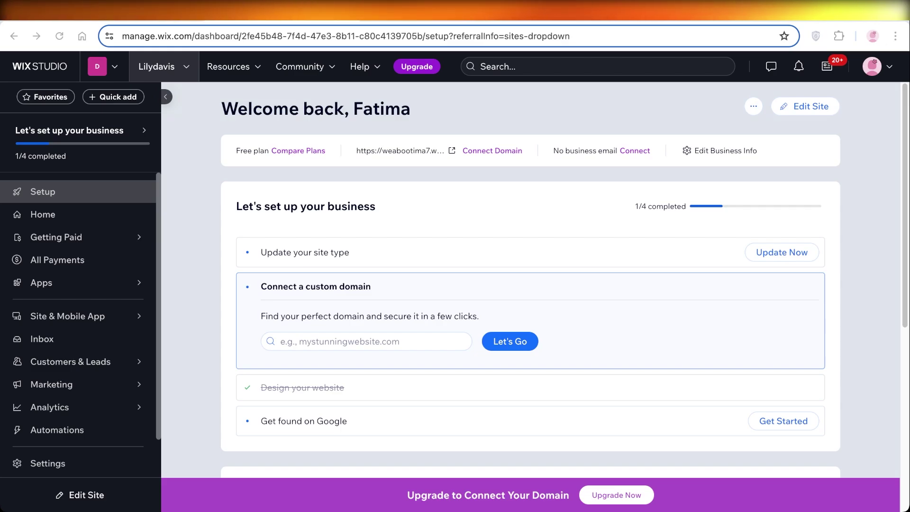
Step: Open the website in the editor and look over its Home page
click(281, 341)
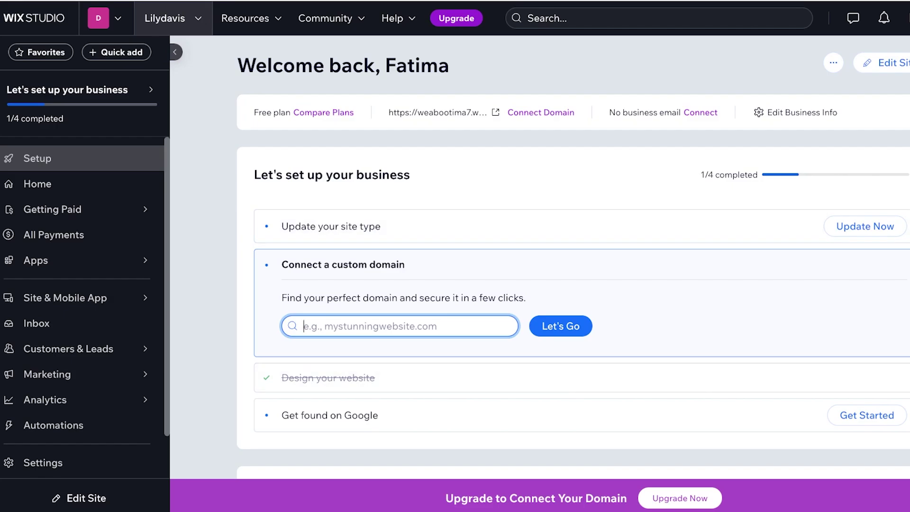
click(882, 63)
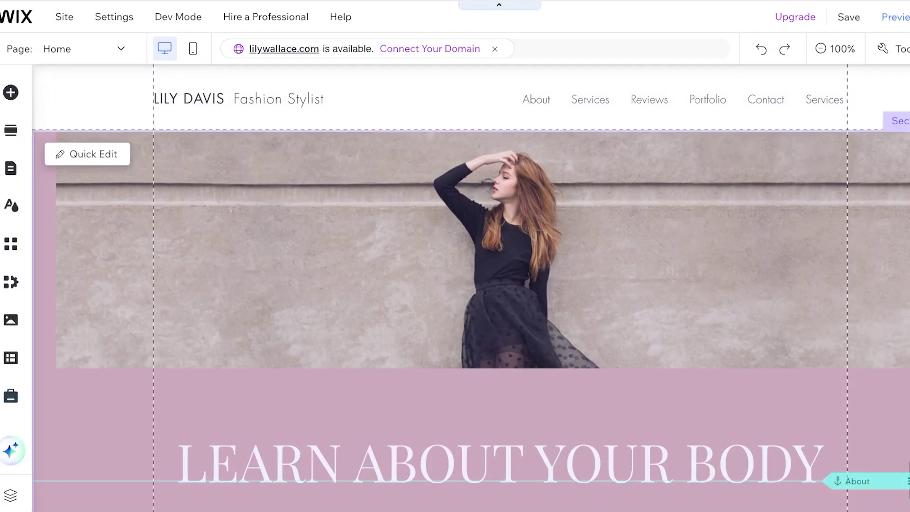
scroll(471, 287, down, 8)
scroll(470, 288, up, 8)
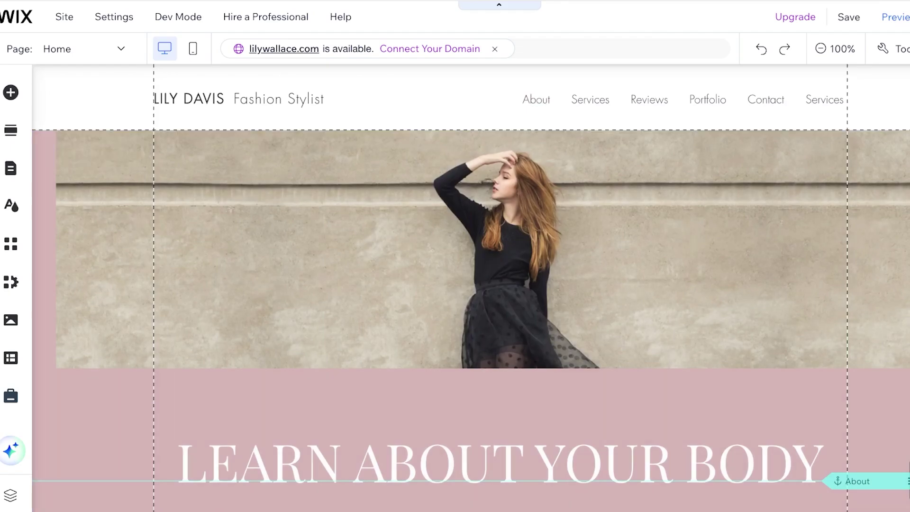
Step: Add the circular "Naturally." hover box over the hero image on the Home page
click(11, 92)
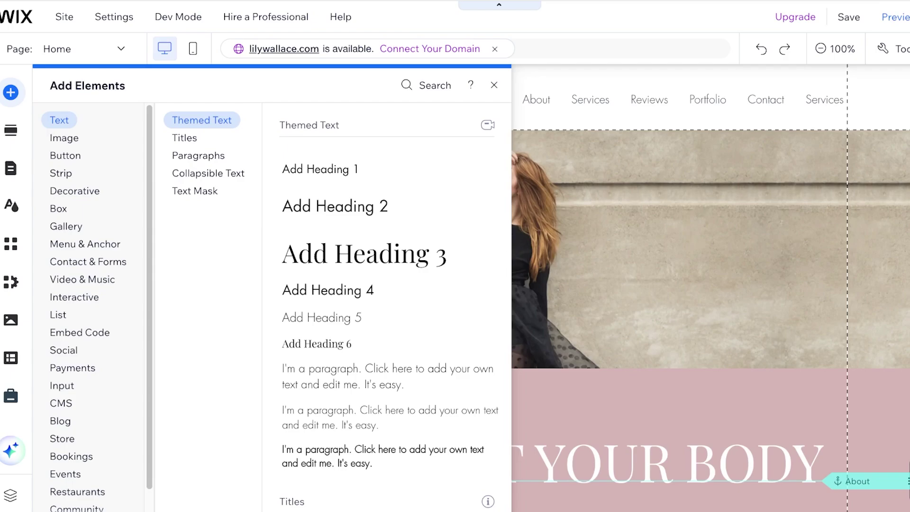
click(58, 209)
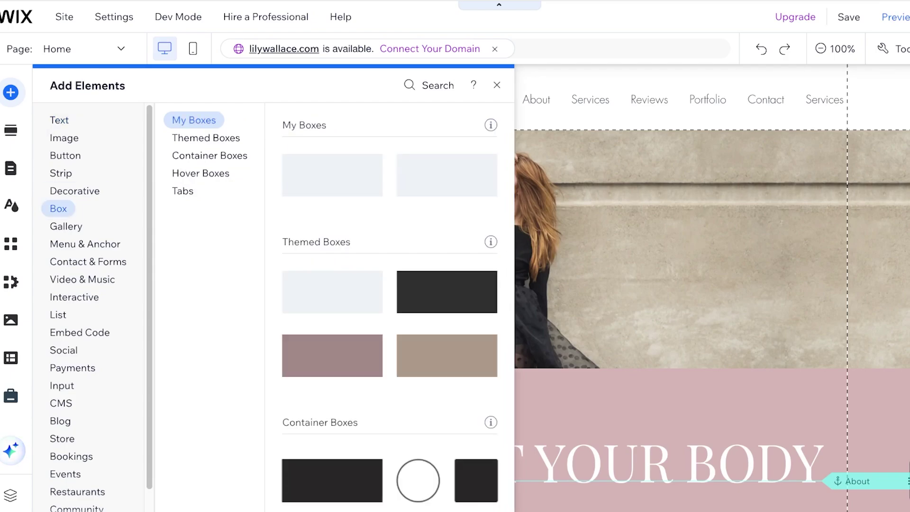
click(200, 173)
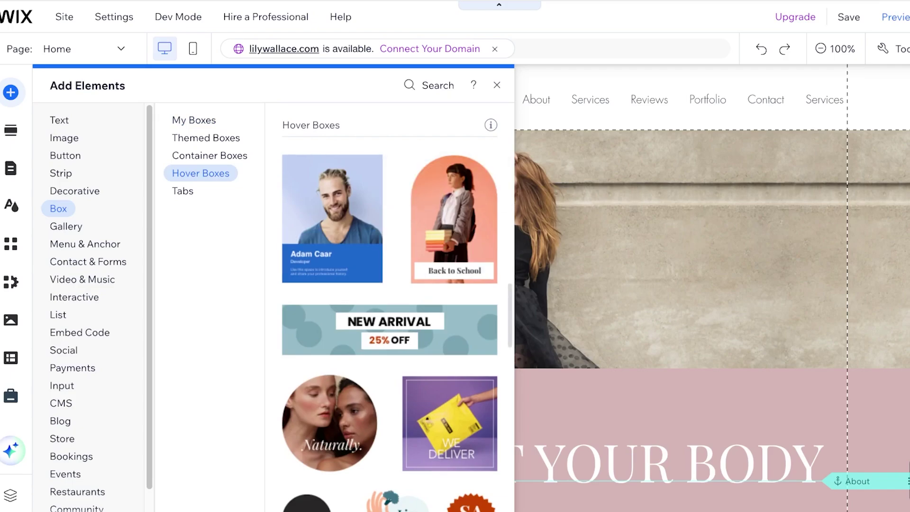
scroll(390, 308, down, 9)
scroll(389, 308, down, 5)
scroll(390, 308, up, 8)
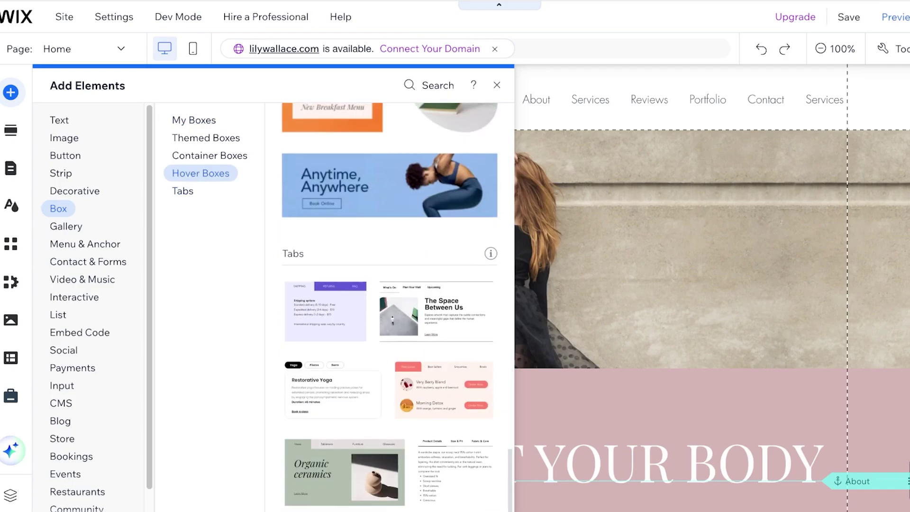
scroll(390, 308, up, 6)
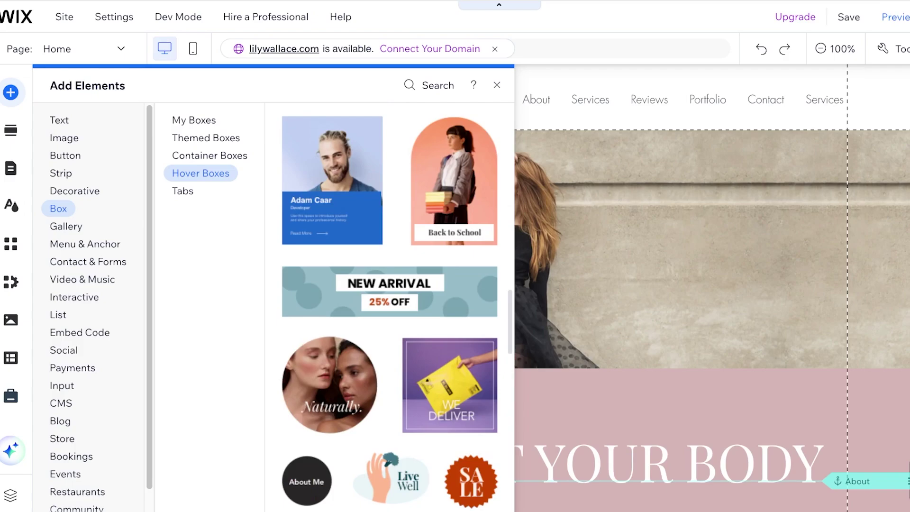
scroll(390, 307, up, 3)
scroll(389, 308, down, 3)
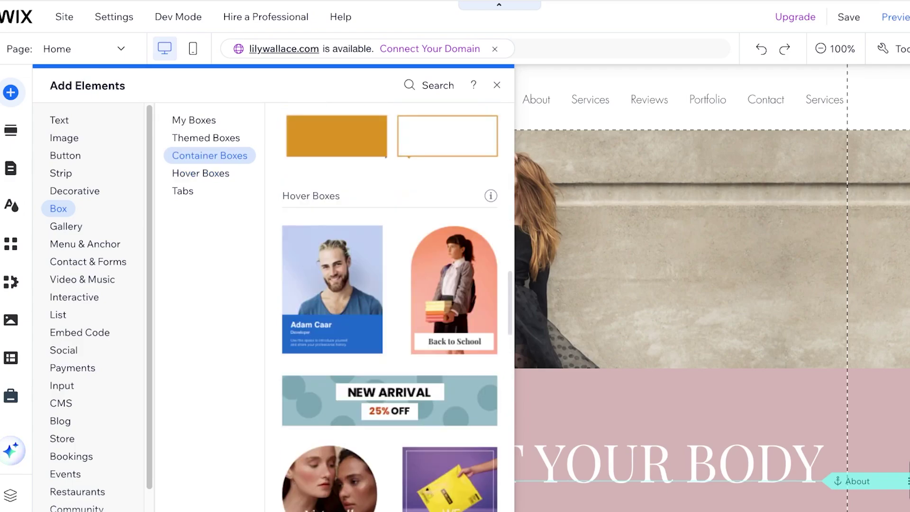
scroll(389, 308, up, 7)
scroll(390, 308, up, 6)
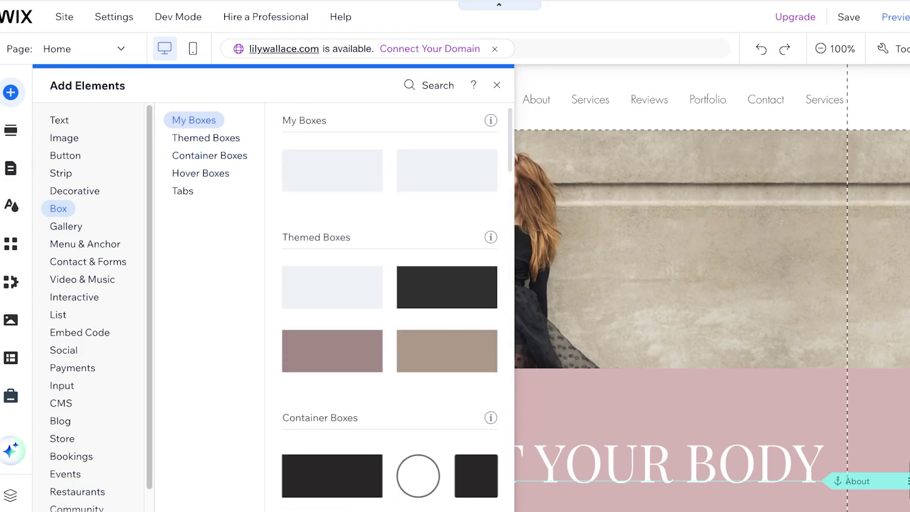
scroll(389, 308, down, 10)
scroll(389, 308, down, 1)
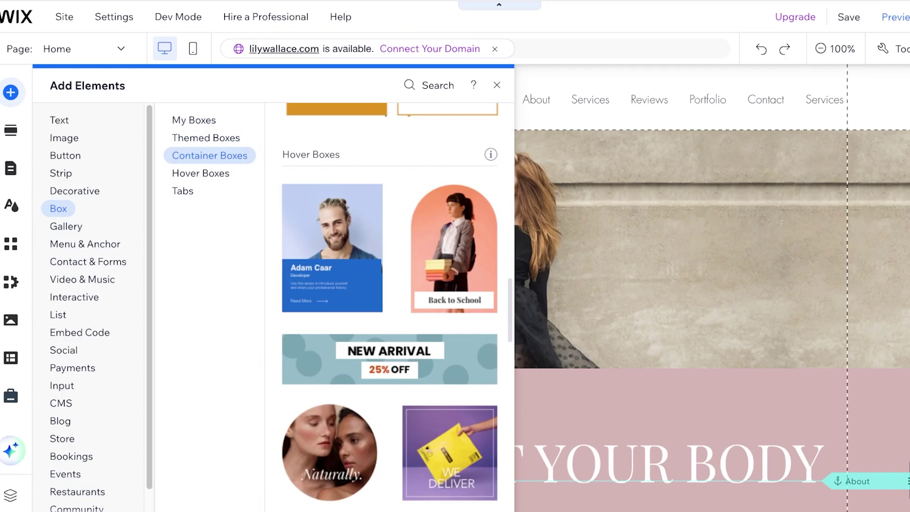
scroll(330, 284, down, 4)
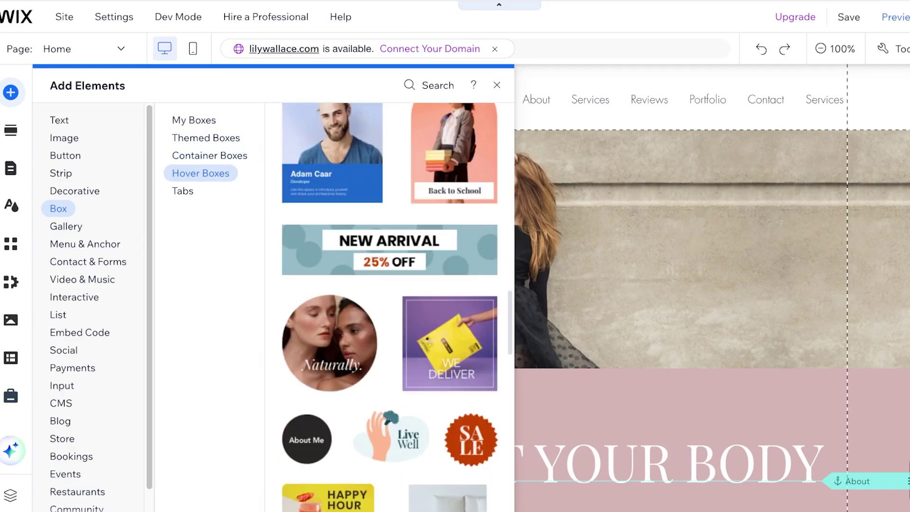
drag(329, 291, 623, 330)
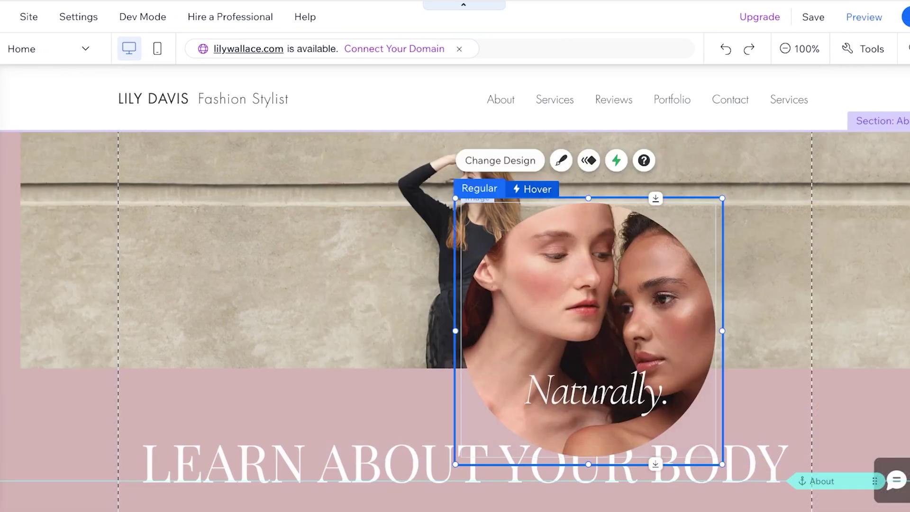
Step: Apply the Shrink effect to the circular box's hover state
click(531, 187)
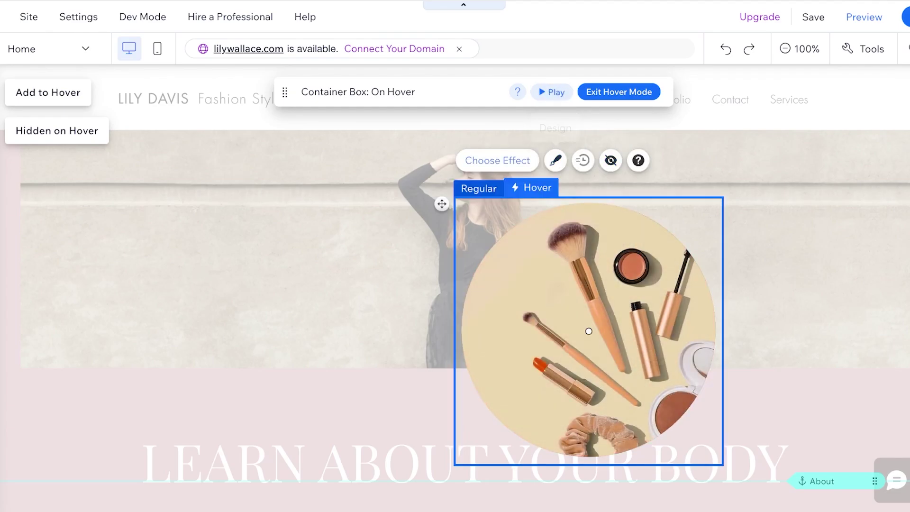
click(497, 160)
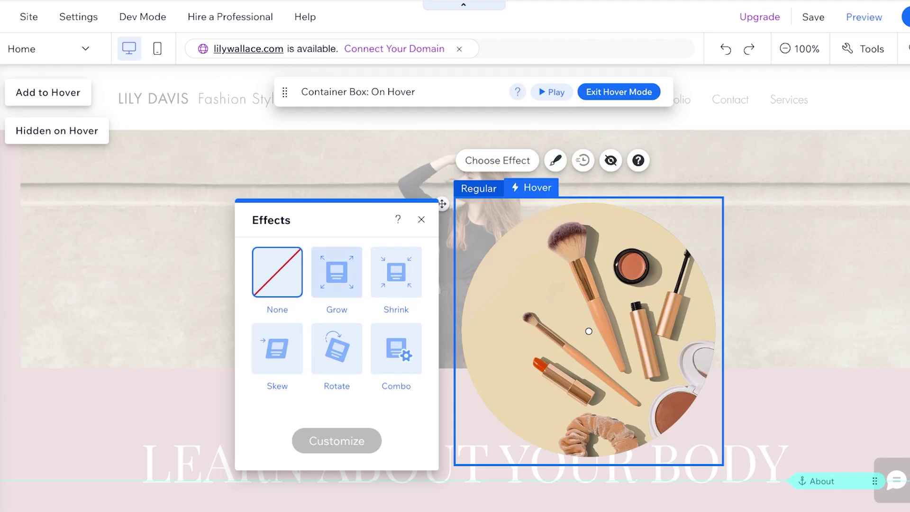
click(336, 271)
click(396, 271)
click(336, 441)
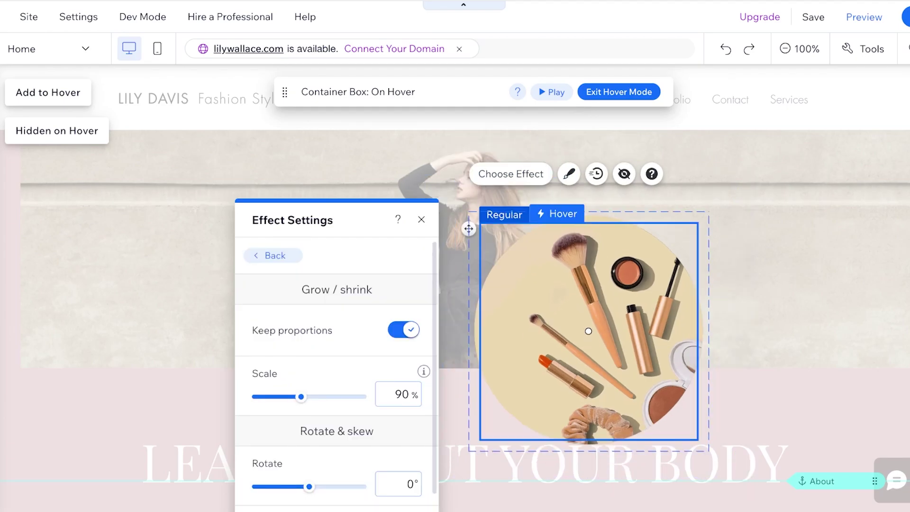
key(Escape)
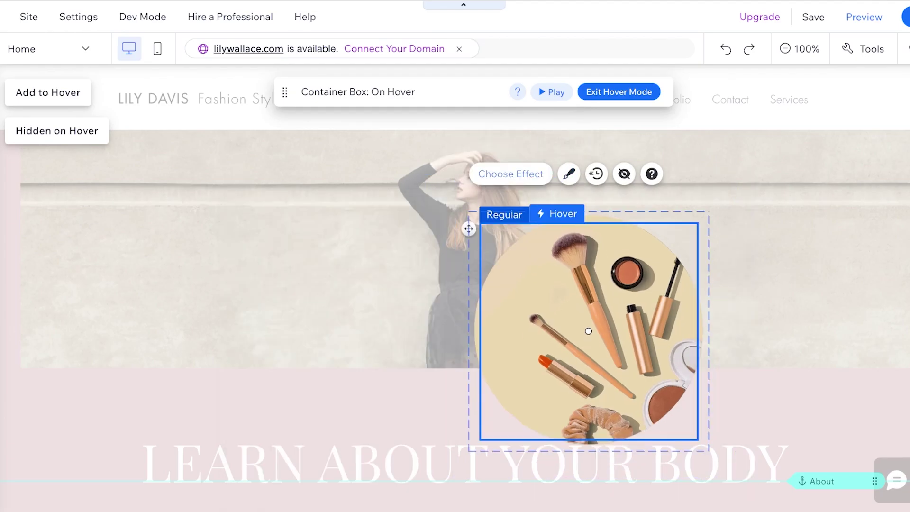
Step: Customize the box's hover effect with a 77% scale and an 81° rotation, and play it before leaving hover mode
click(511, 173)
click(349, 452)
scroll(350, 379, down, 3)
scroll(350, 360, up, 3)
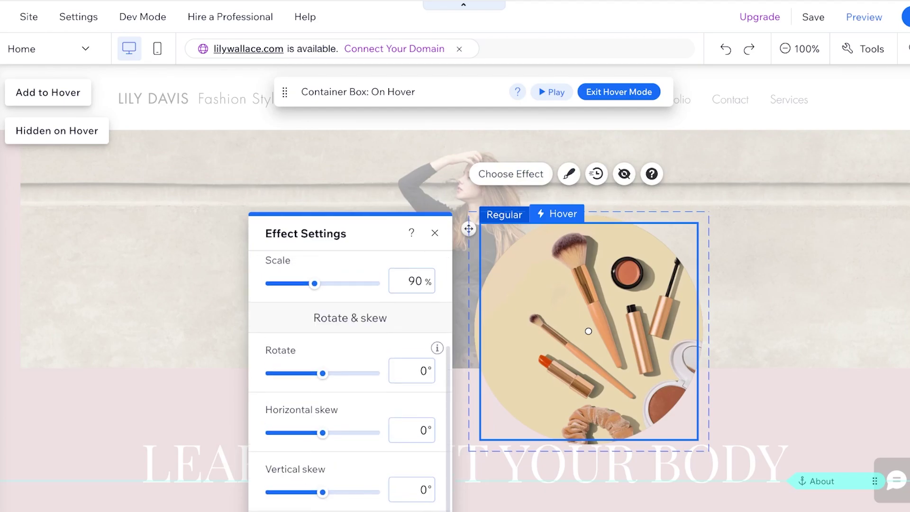
drag(314, 410, 334, 414)
scroll(348, 379, down, 2)
scroll(350, 379, down, 2)
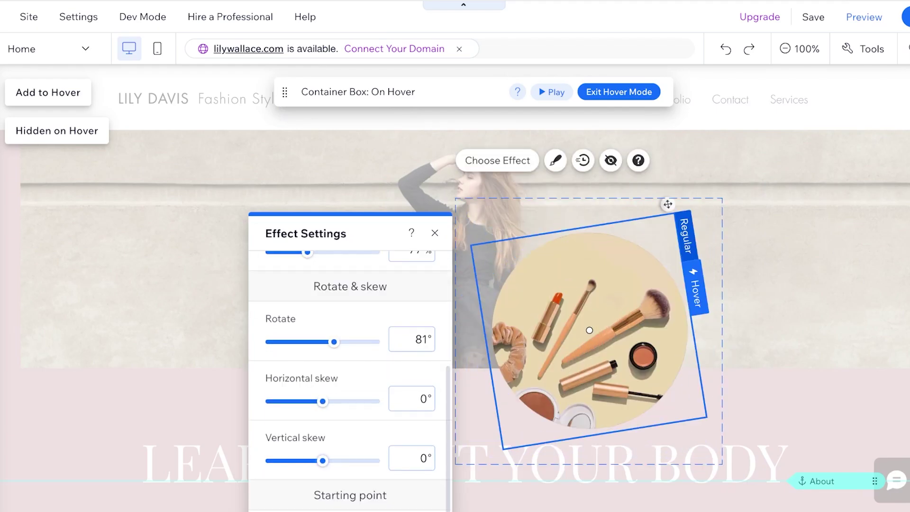
click(434, 233)
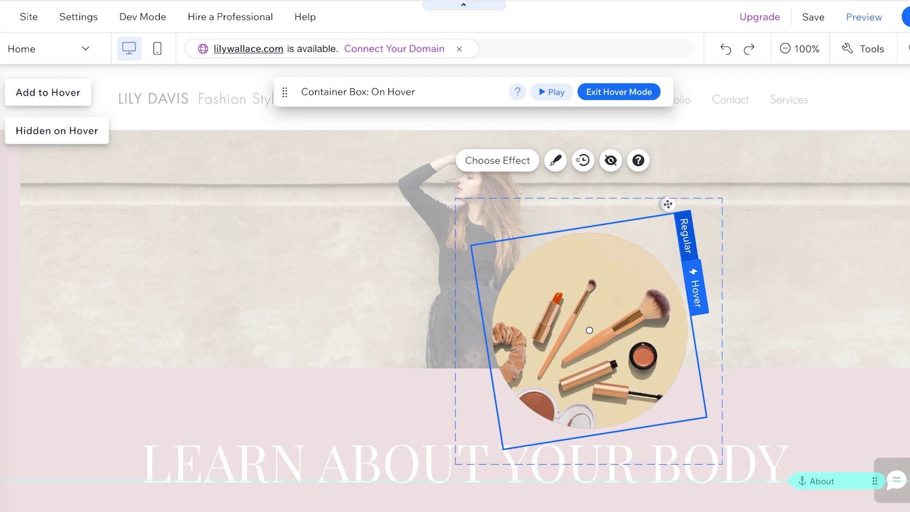
click(551, 92)
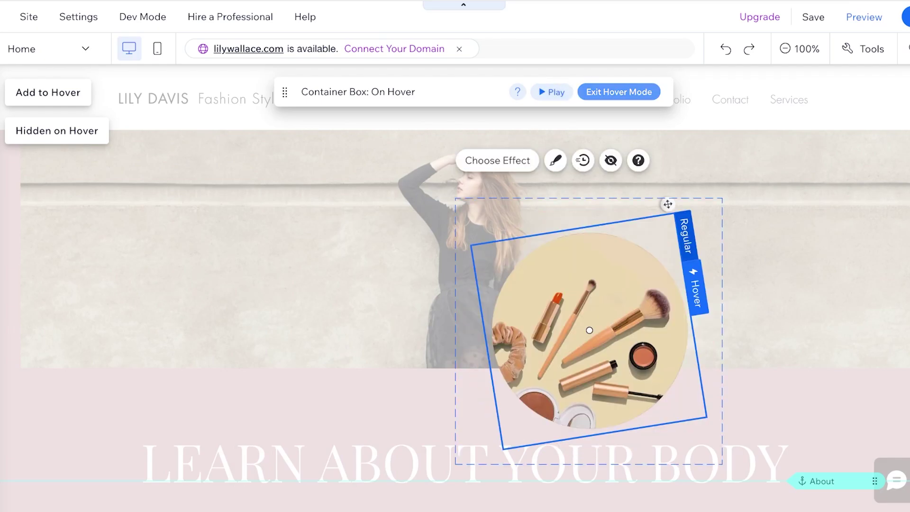
click(619, 91)
Step: Move the circular box beside the standing woman, against the upper edge of the hero image
drag(588, 331, 704, 348)
drag(571, 216, 576, 219)
drag(708, 349, 663, 264)
click(662, 264)
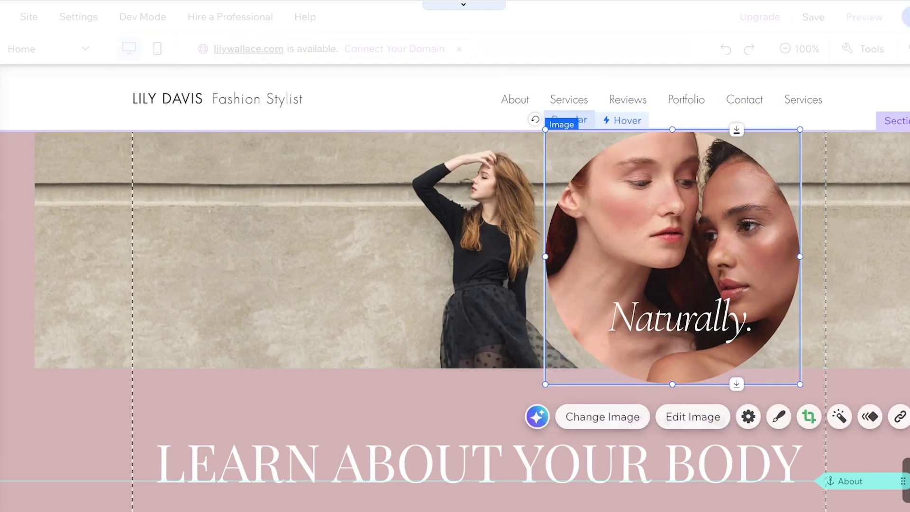
click(782, 357)
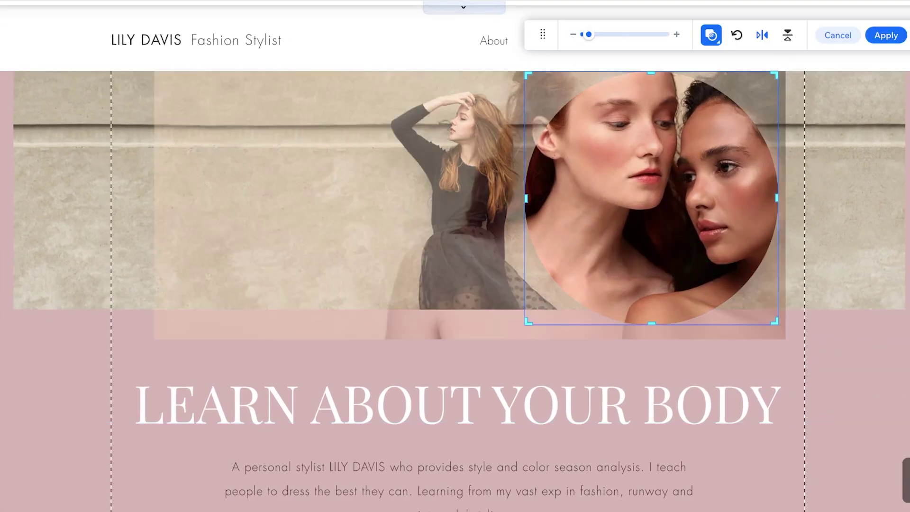
drag(588, 34, 585, 34)
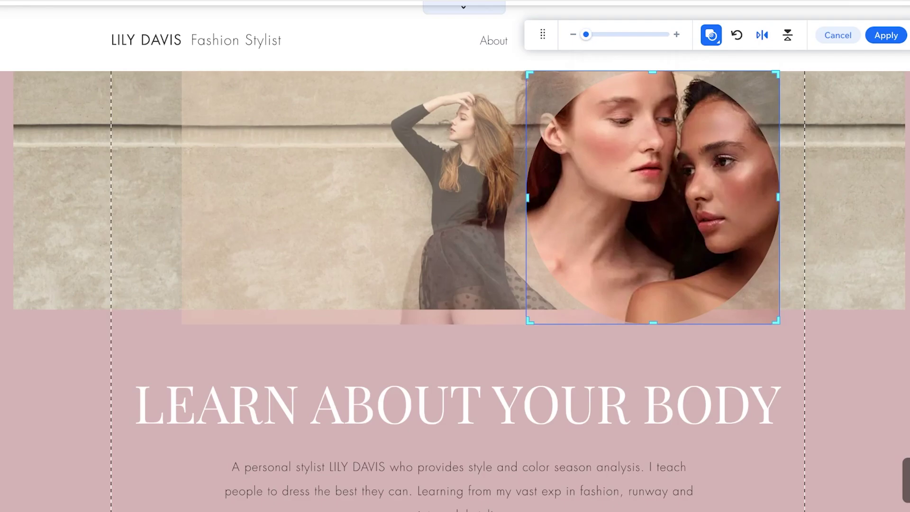
click(837, 36)
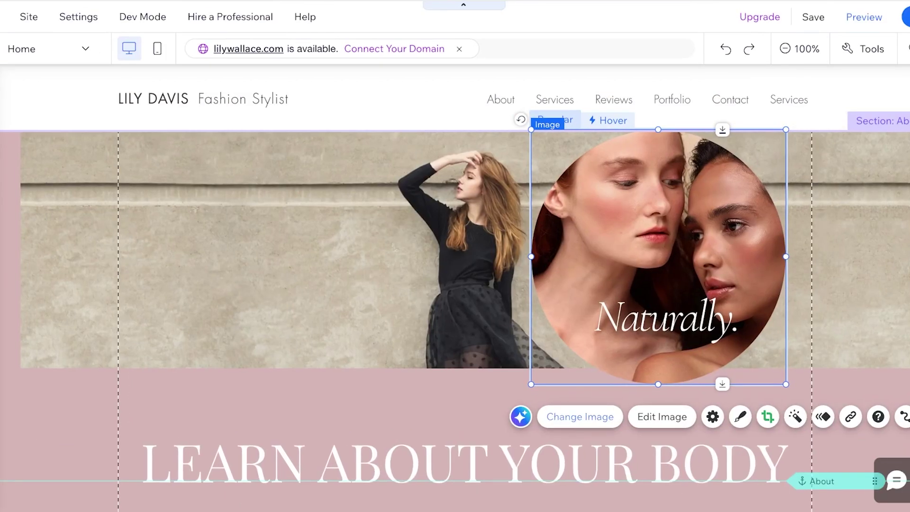
Step: Replace the circular box's image with "Model with Makeup" from Media from Wix, and delete the "Naturally." text over it
click(579, 416)
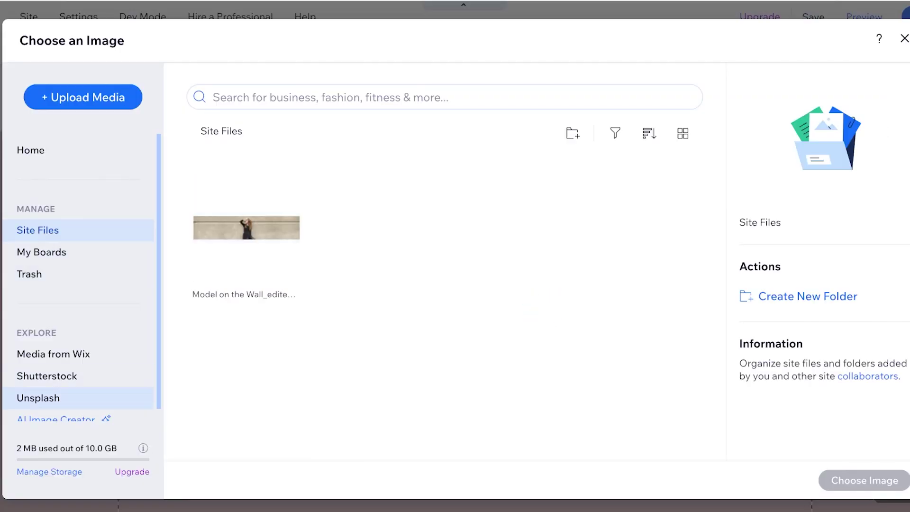
click(53, 353)
click(213, 97)
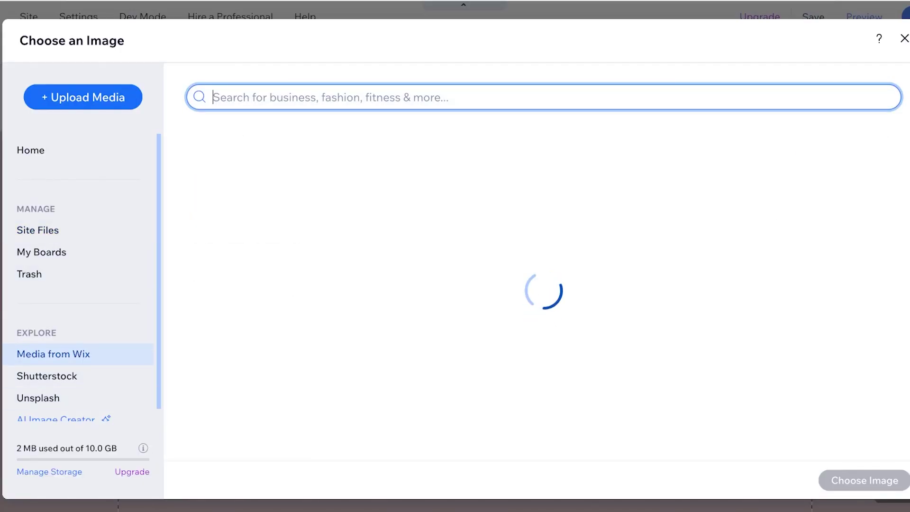
text(m)
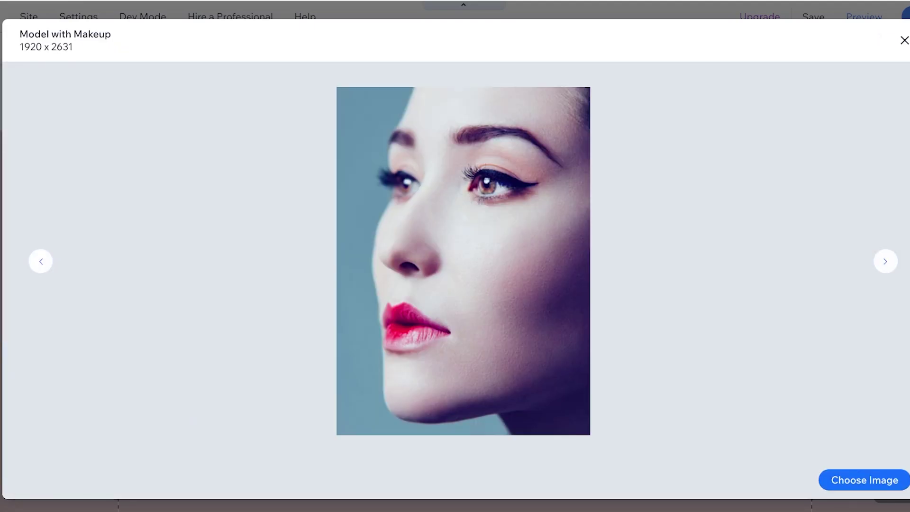
click(863, 479)
click(665, 315)
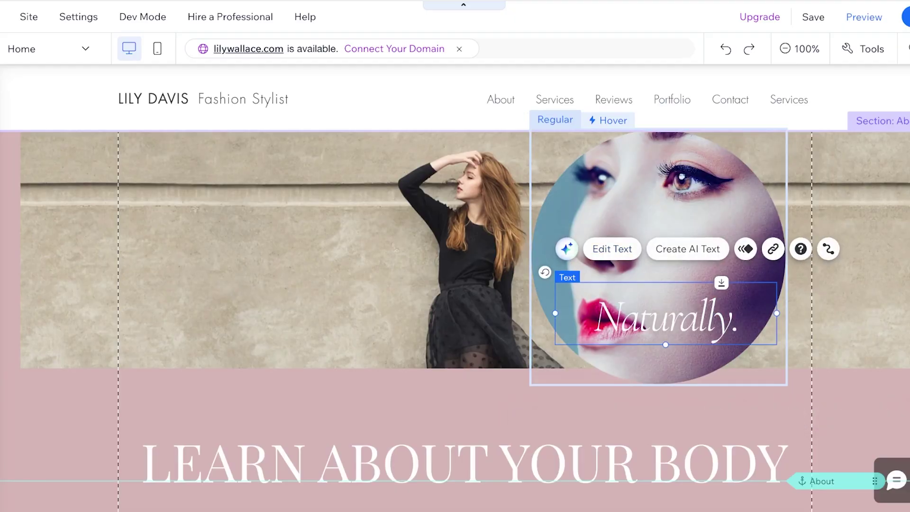
key(Delete)
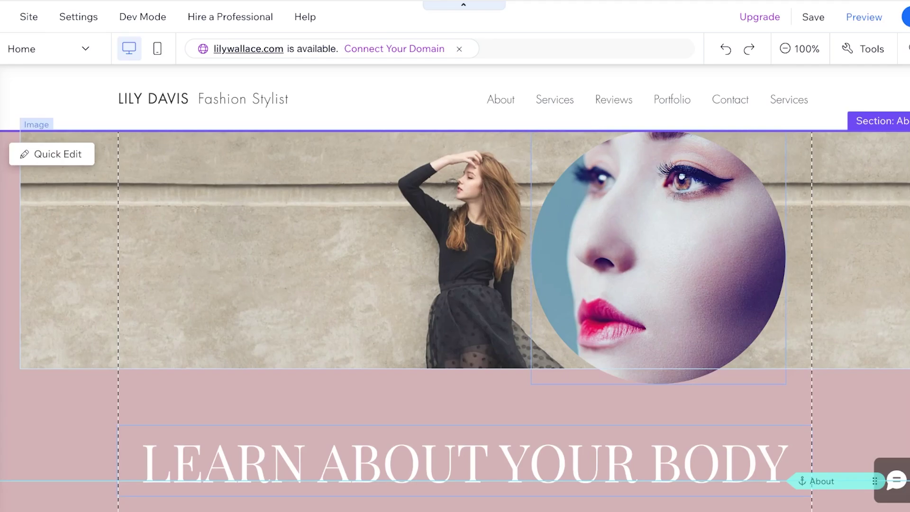
Step: Reposition the circular box near the right end of the hero image, slightly below its upper edge and overlapping the pink area
drag(658, 257, 779, 305)
click(2, 92)
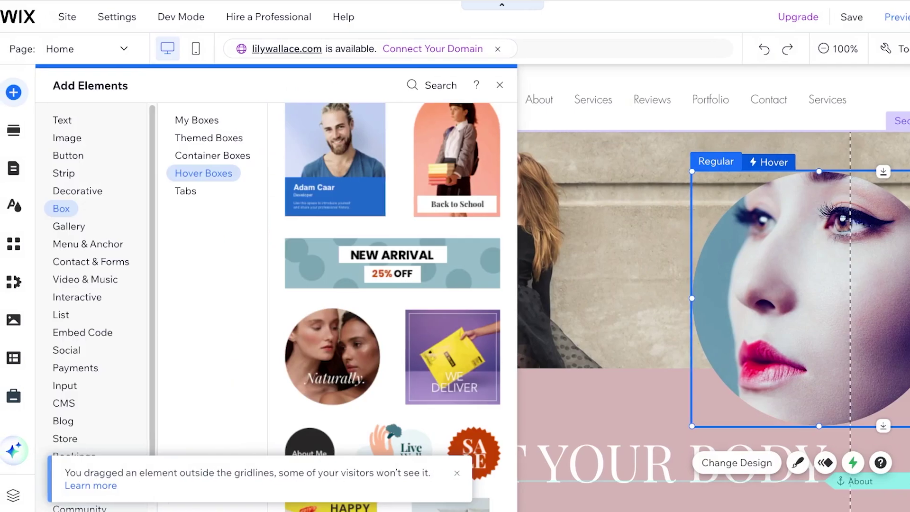
click(62, 120)
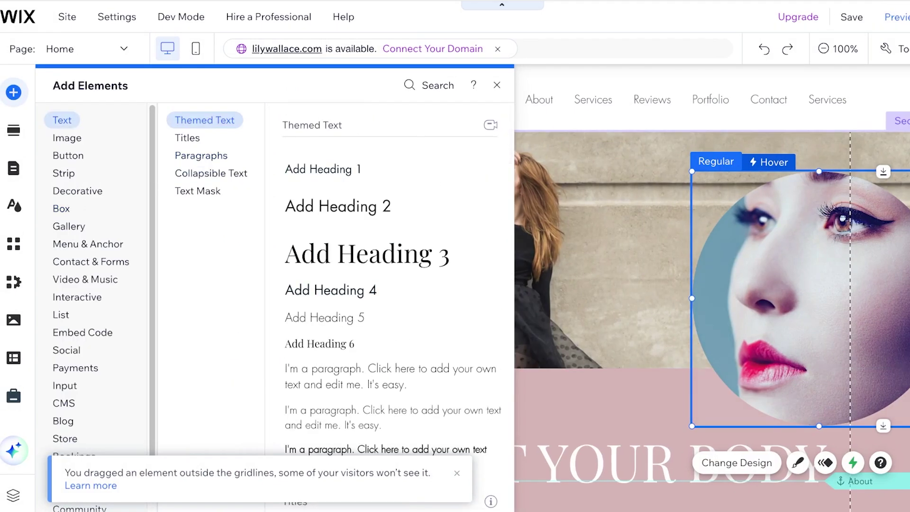
drag(805, 298, 800, 282)
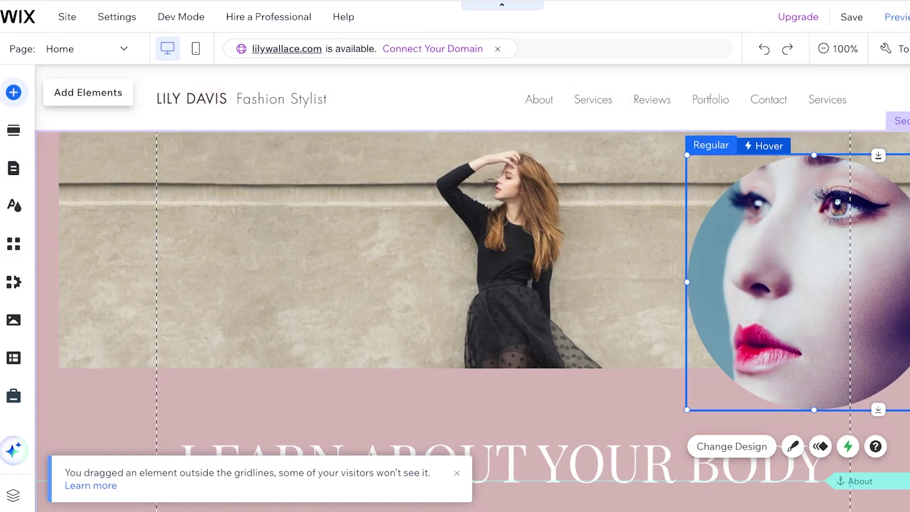
Step: Add a Heading 1 text over the circular image and place it across the face, just above the lips
click(14, 93)
drag(325, 168, 780, 321)
click(322, 322)
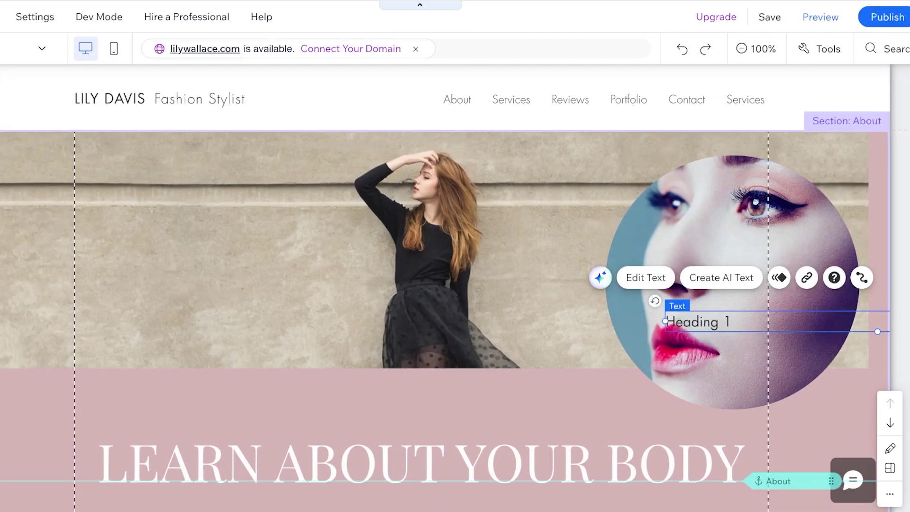
drag(695, 322, 652, 301)
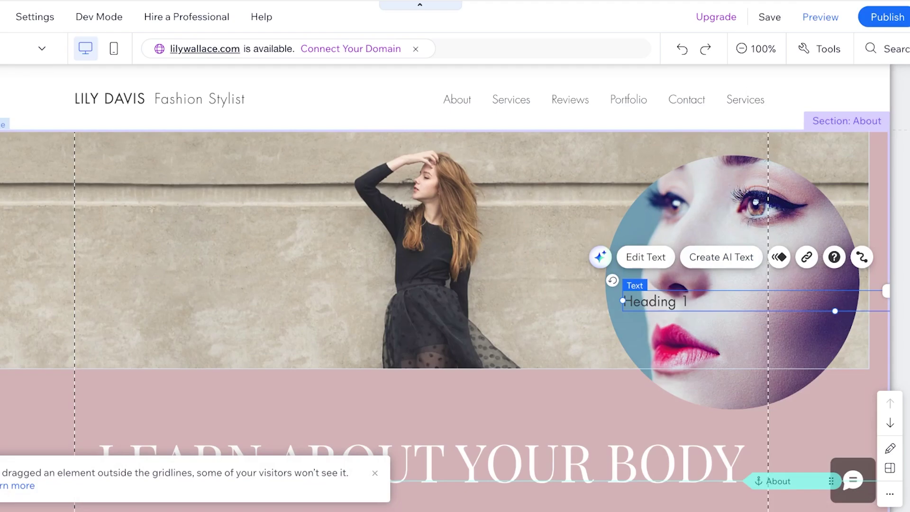
Step: Narrow the Heading 1 text box and place it over the nose in the circular image
drag(652, 301, 393, 305)
drag(789, 304, 439, 304)
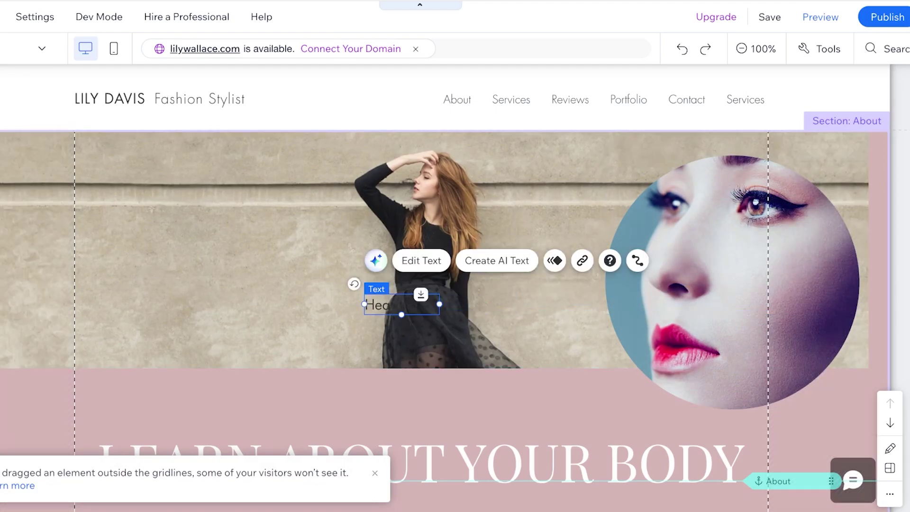
click(331, 304)
click(388, 305)
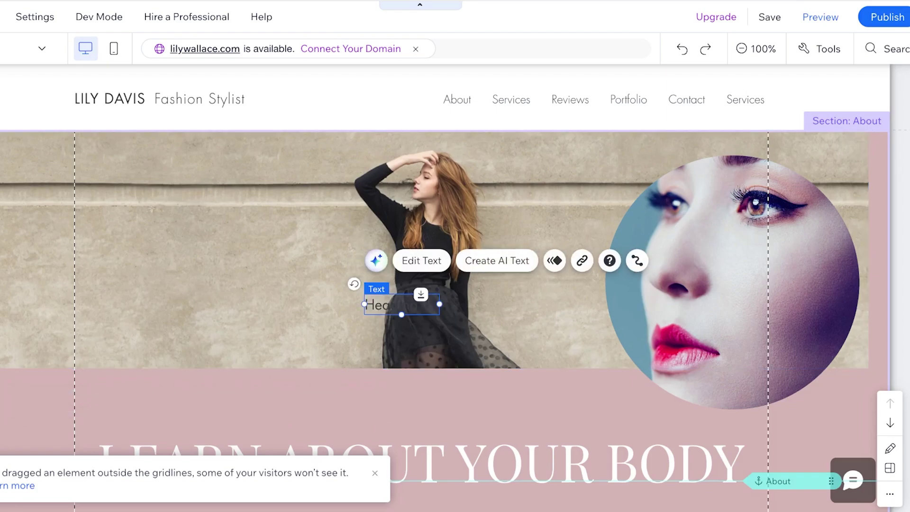
drag(398, 304, 688, 283)
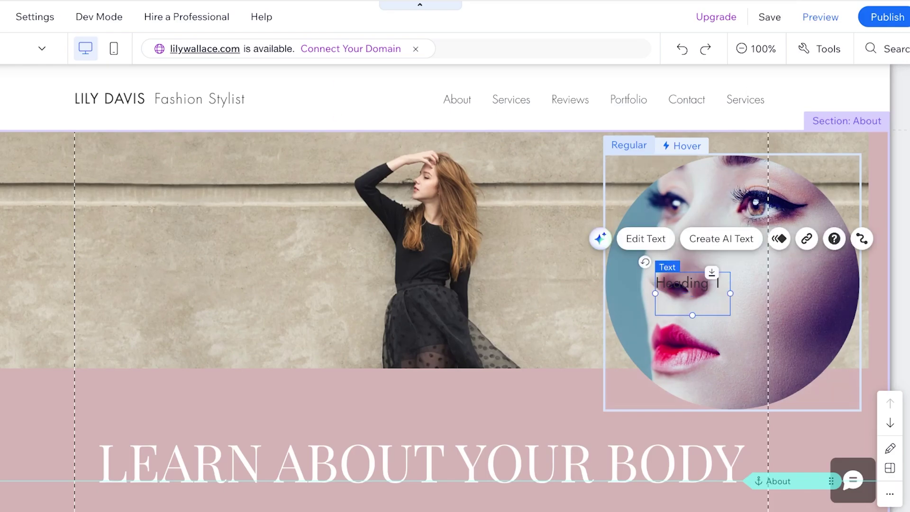
Step: Move the Heading 1 text down beside the lips in the circular image, at x 877, y 389
drag(684, 283, 724, 337)
click(778, 292)
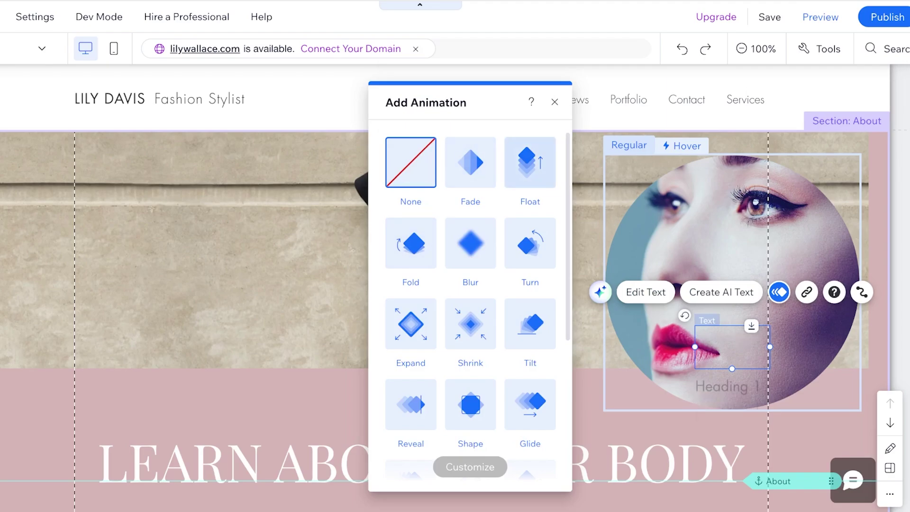
click(732, 237)
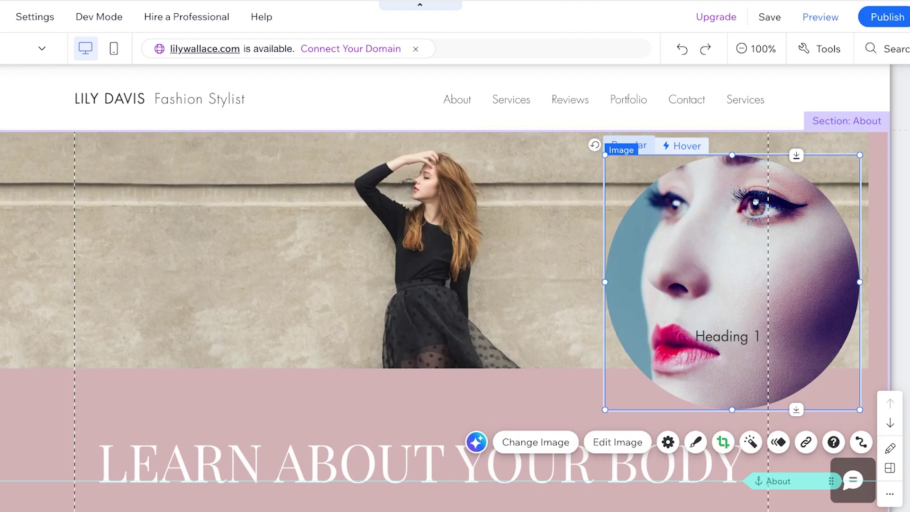
click(727, 336)
drag(727, 336, 727, 350)
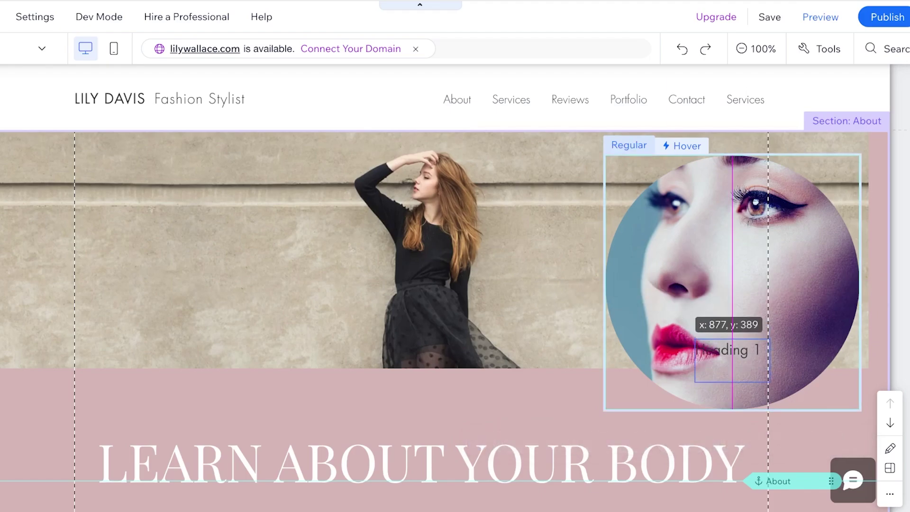
Step: Preview the page to check the circular box and its heading over the hero image
click(820, 17)
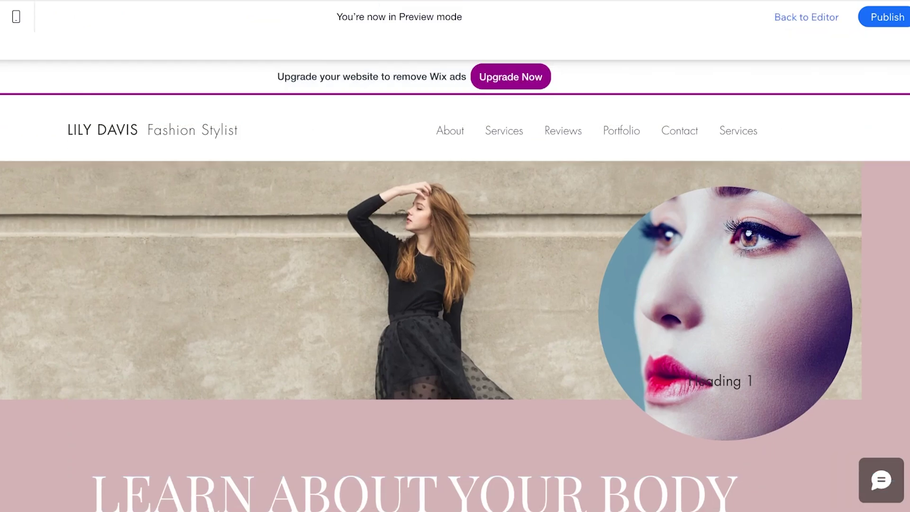
scroll(455, 322, down, 2)
scroll(455, 322, up, 2)
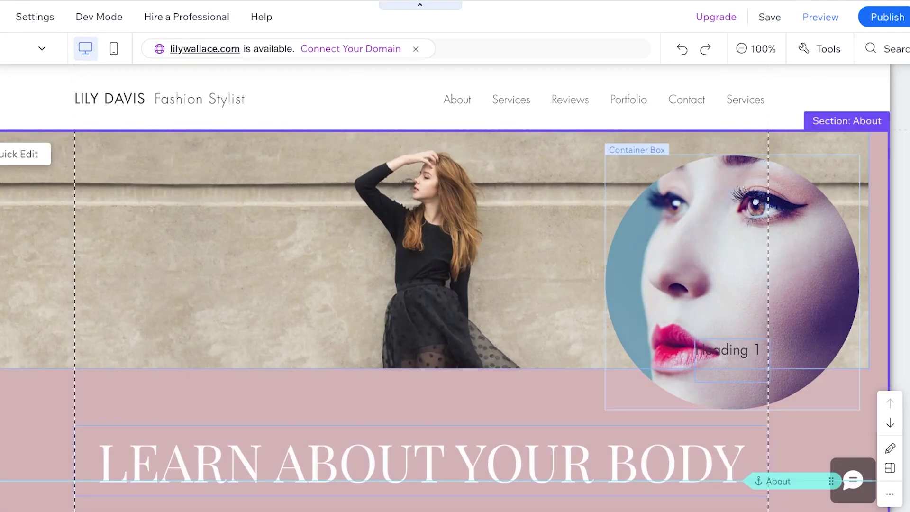
Step: Browse the ready-made box designs available for the circular container box
click(732, 281)
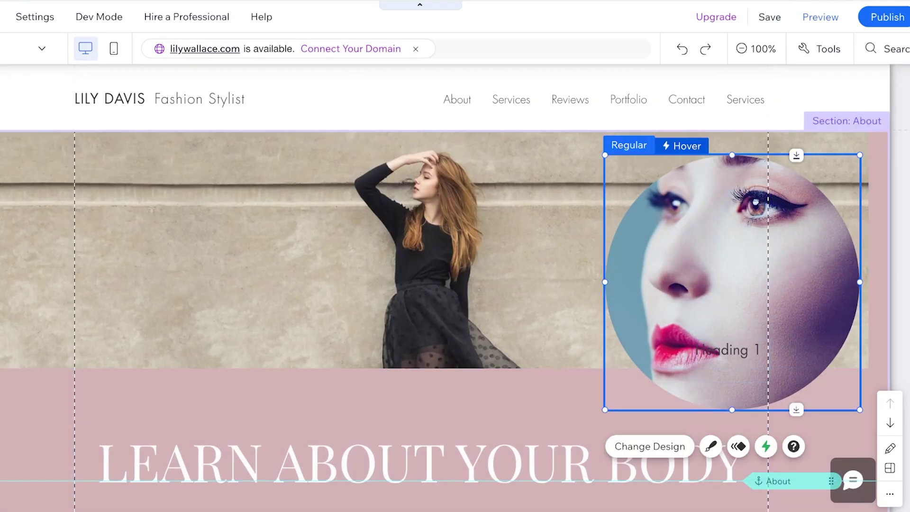
click(710, 446)
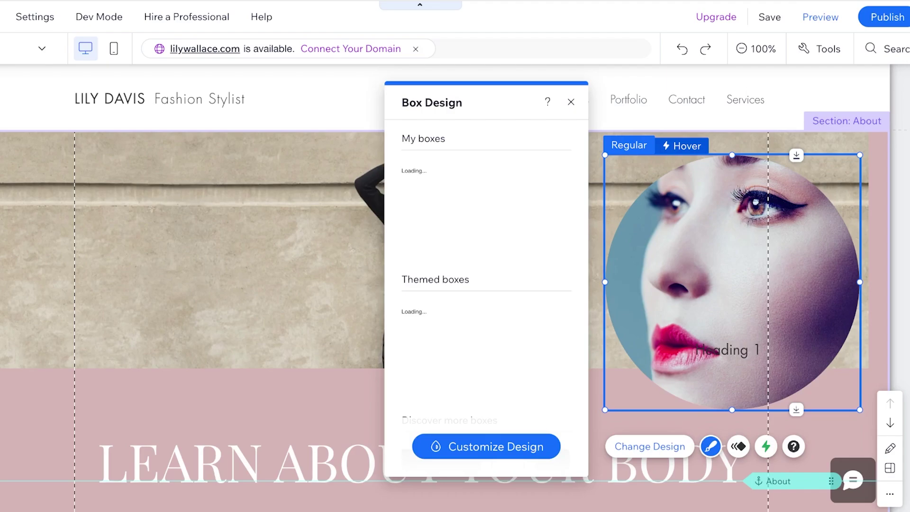
scroll(486, 265, down, 5)
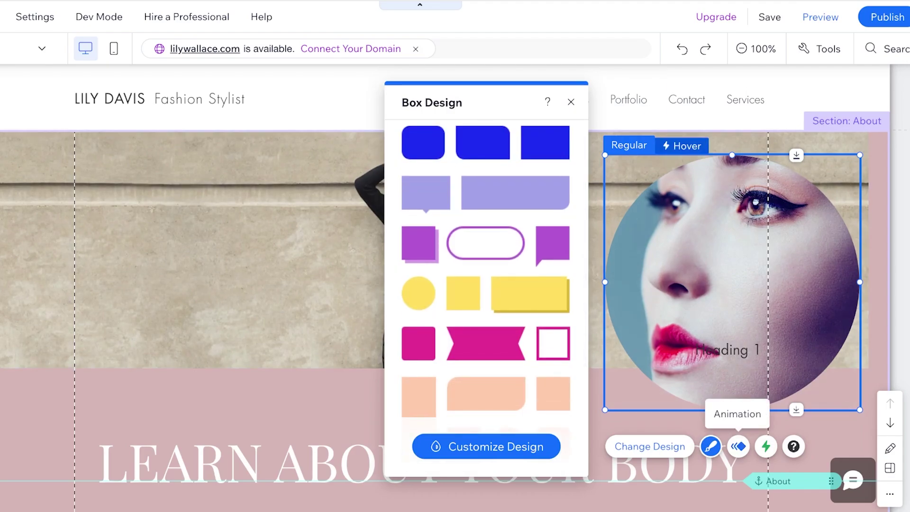
Step: Review the circular image's click behavior, link and image text settings, and its available frame designs
click(731, 282)
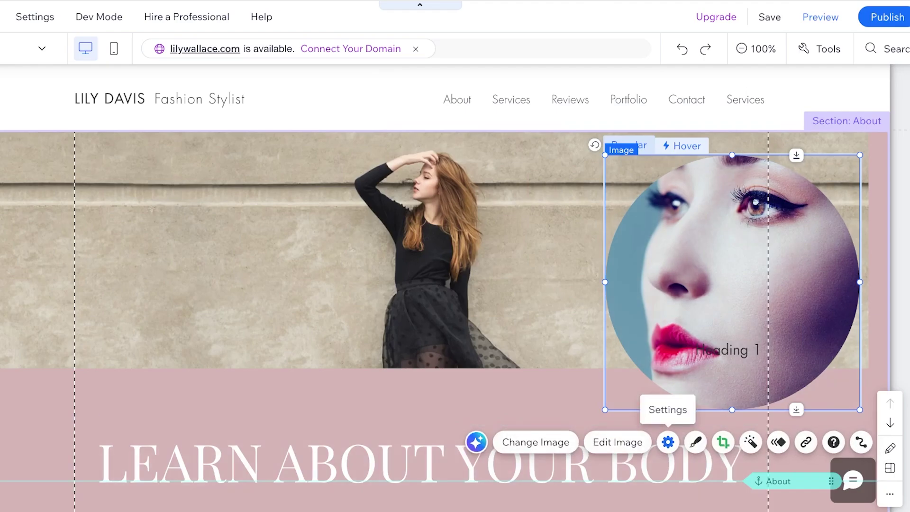
click(667, 442)
scroll(346, 303, down, 3)
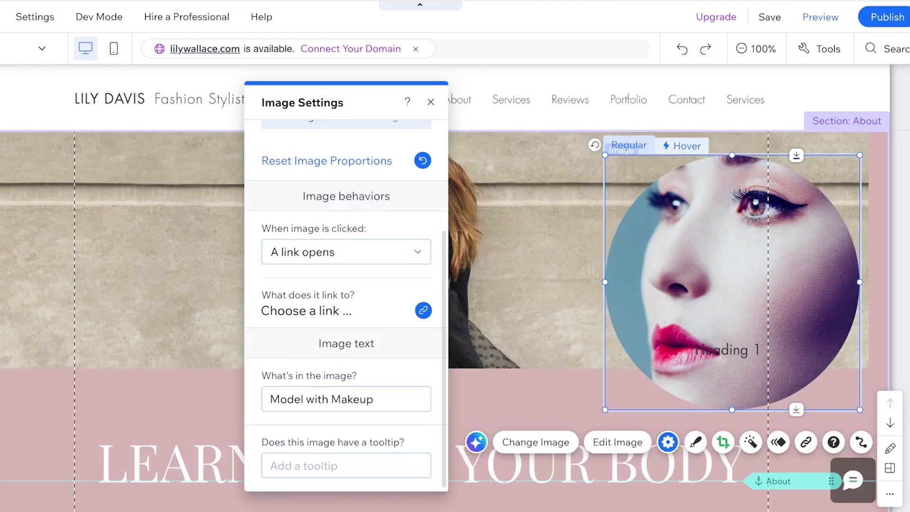
scroll(346, 304, up, 3)
scroll(346, 303, down, 3)
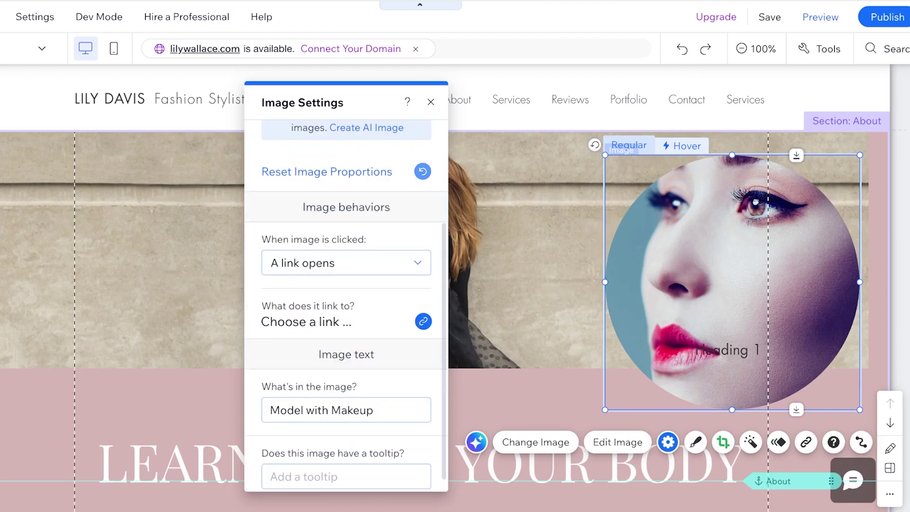
scroll(345, 263, down, 1)
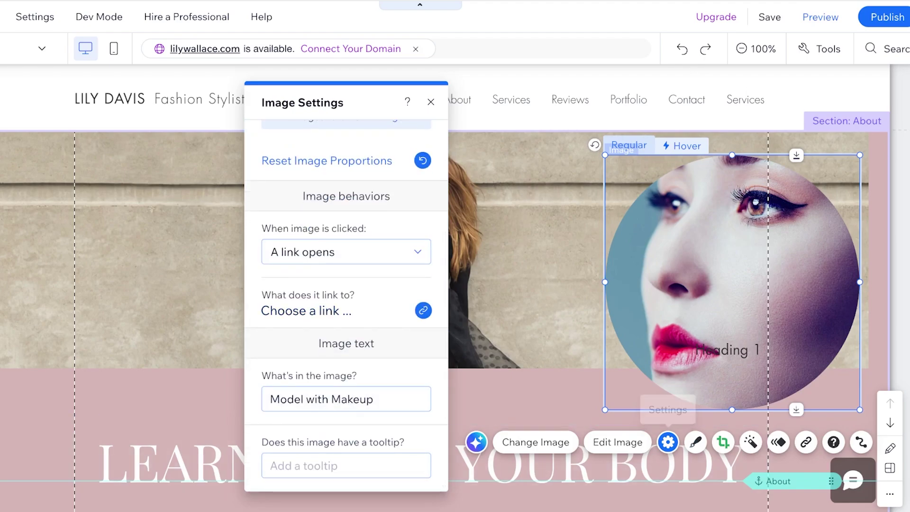
click(695, 441)
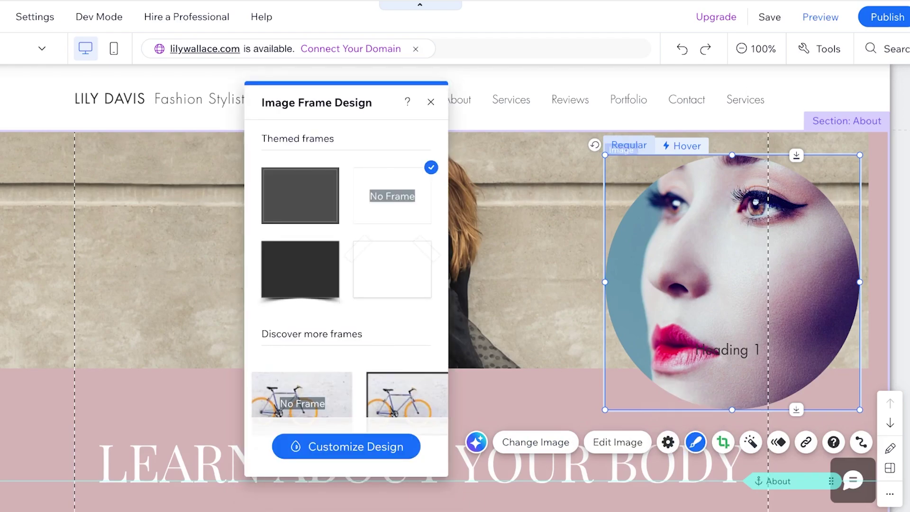
Step: Crop the circular image to a smaller circle framing both eyes and apply the crop
click(723, 441)
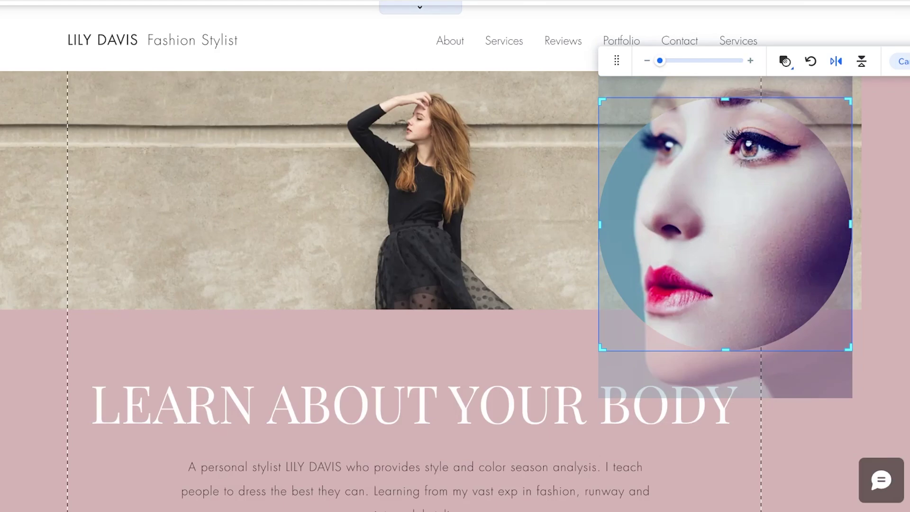
drag(601, 349, 698, 250)
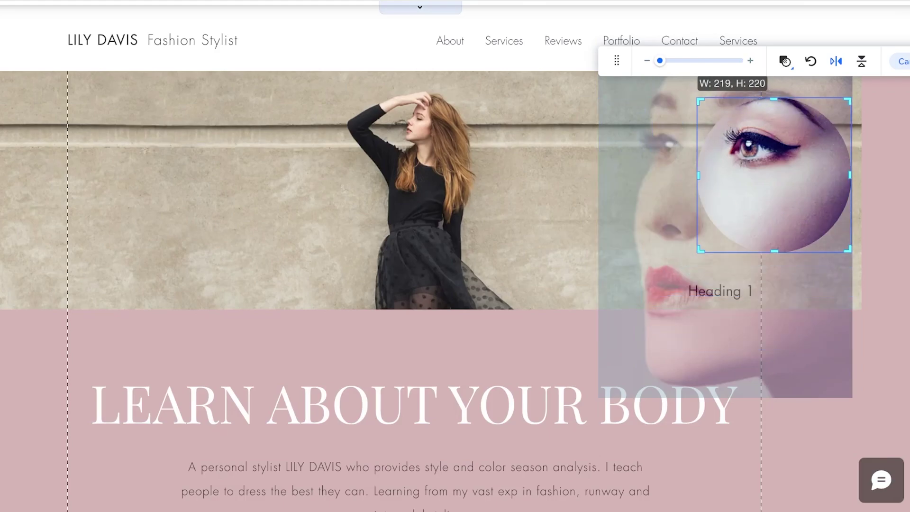
drag(758, 175, 838, 103)
drag(698, 250, 680, 268)
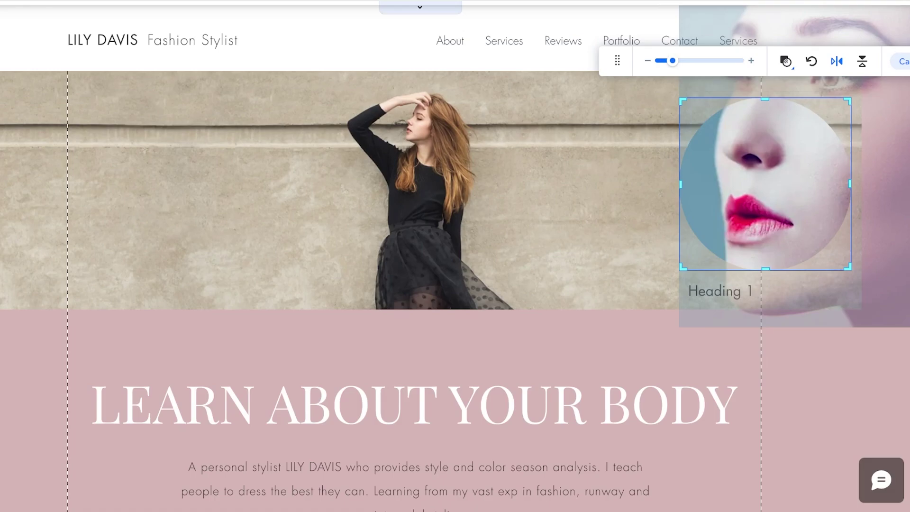
drag(764, 156, 727, 274)
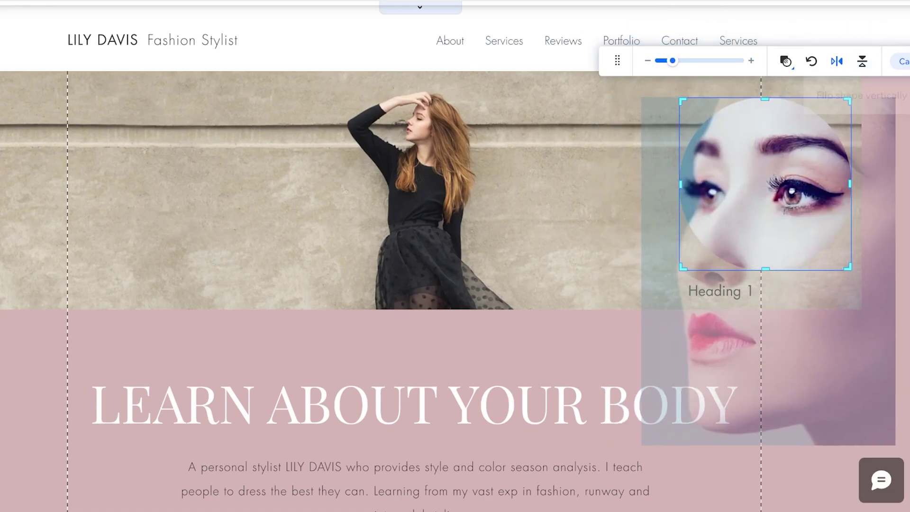
click(905, 61)
Step: Shift the cropped image toward the standing woman so it overhangs the container box, and move the Heading 1 text to the image's lower part
drag(772, 242, 645, 240)
click(777, 327)
click(727, 350)
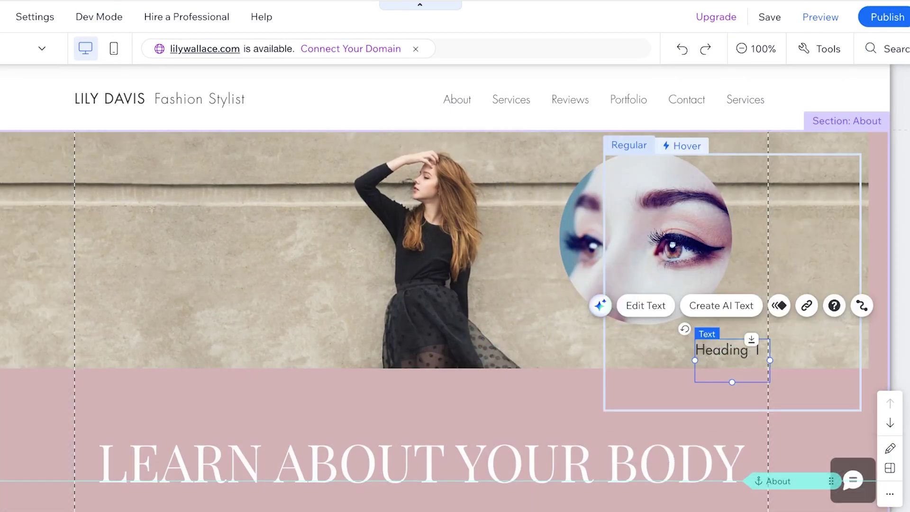
drag(724, 350, 638, 299)
double_click(645, 299)
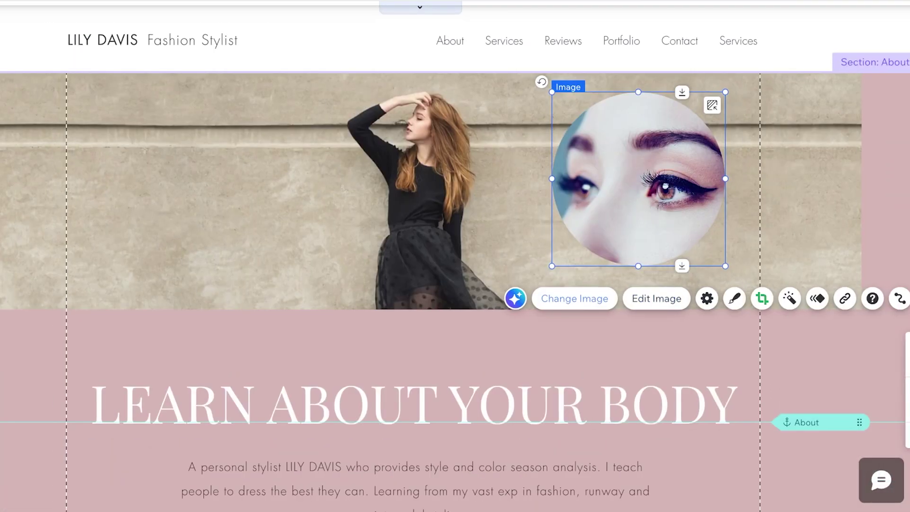
key(Escape)
Step: Move the cropped eye image fully inside the container box, near the box's upper-left corner
drag(645, 238, 681, 258)
right_click(673, 258)
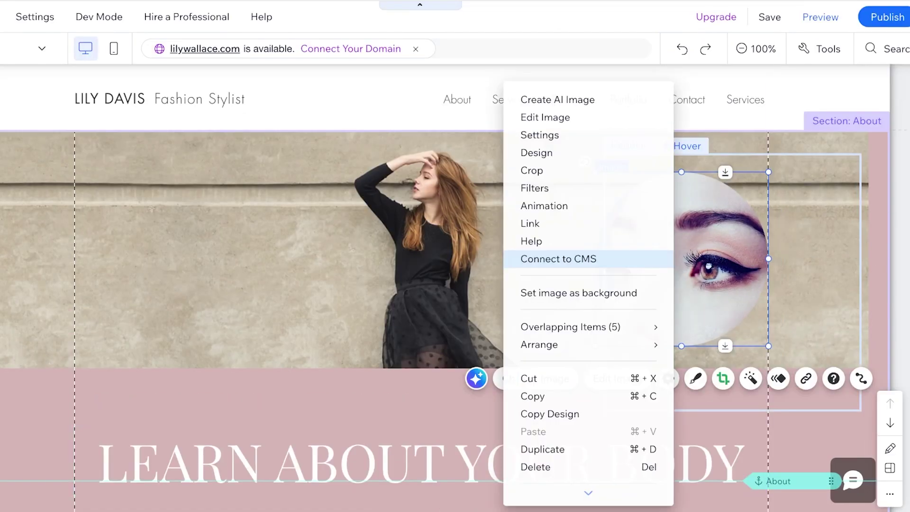
mouse_move(681, 258)
mouse_down()
mouse_move(689, 235)
mouse_move(722, 241)
mouse_move(695, 248)
mouse_up()
Step: Nudge the hero image slightly to the left, and shift the container box slightly up and to the left
click(559, 249)
mouse_move(422, 249)
mouse_down()
mouse_move(440, 249)
mouse_move(413, 248)
mouse_up()
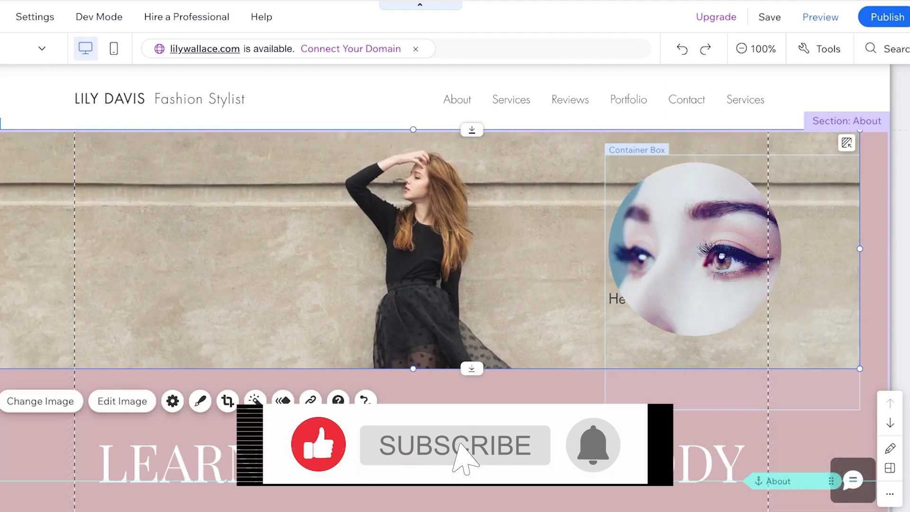
click(692, 249)
drag(693, 249, 674, 234)
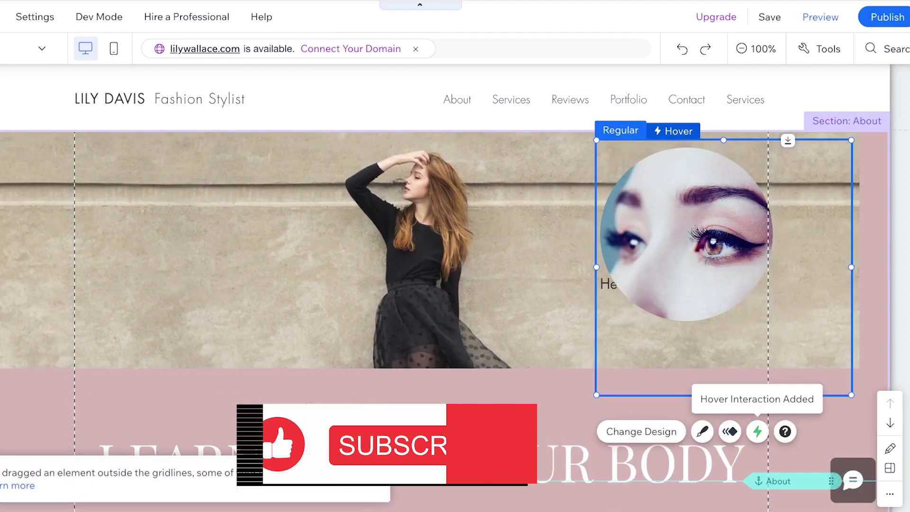
Step: In the container box's hover interaction, replace the makeup products image with a dark-haired woman's portrait found by searching Media from Wix for "makeup"
click(757, 431)
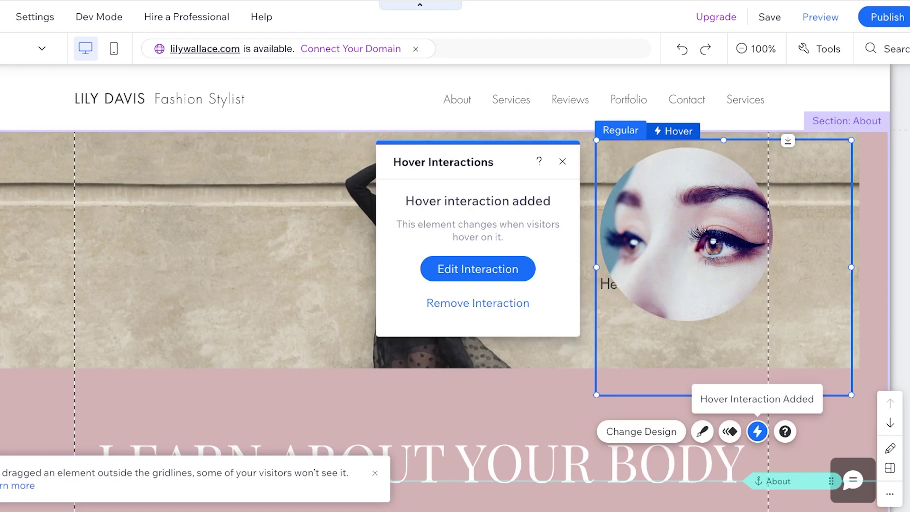
click(477, 269)
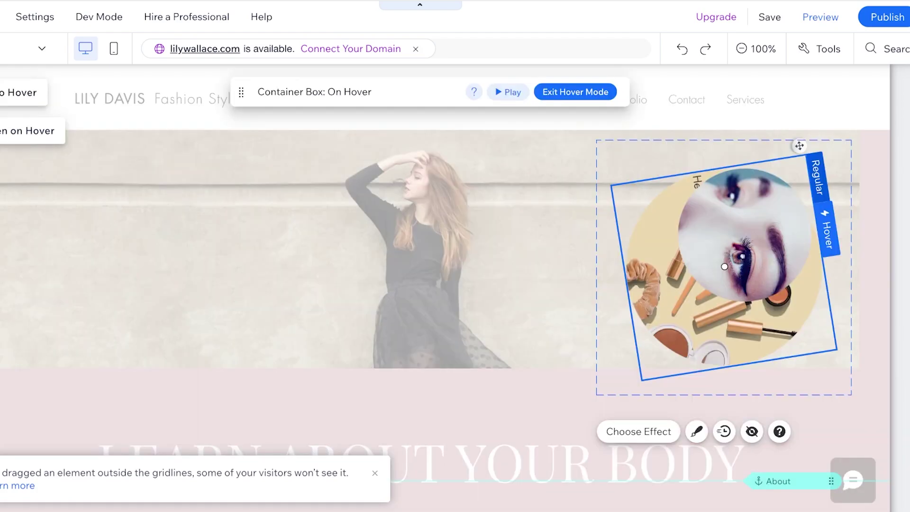
click(724, 267)
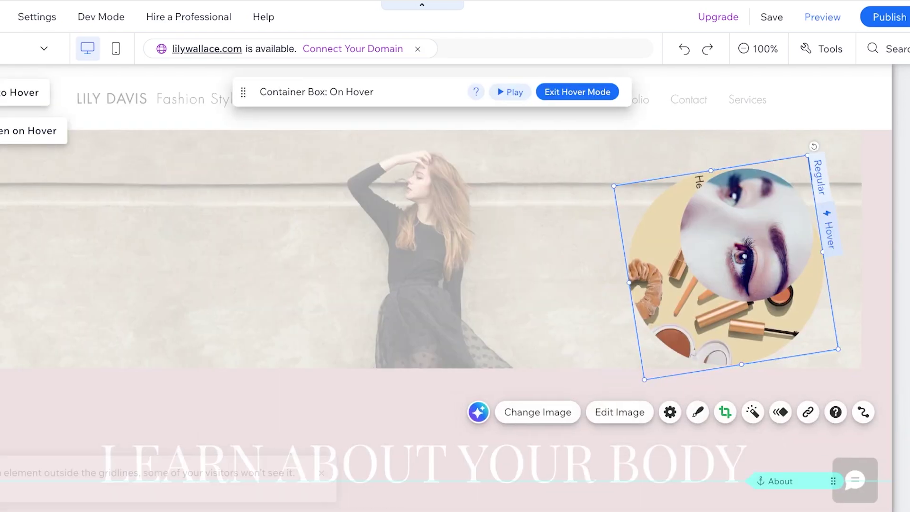
click(535, 411)
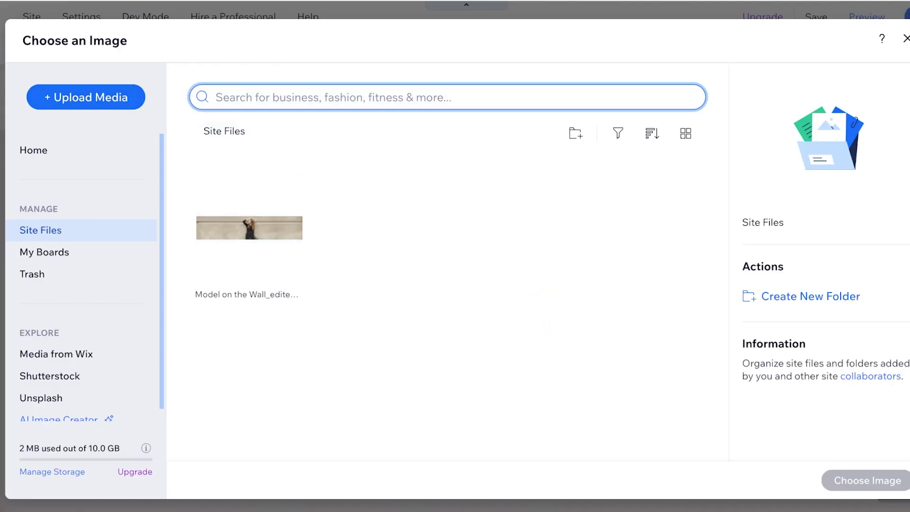
click(56, 354)
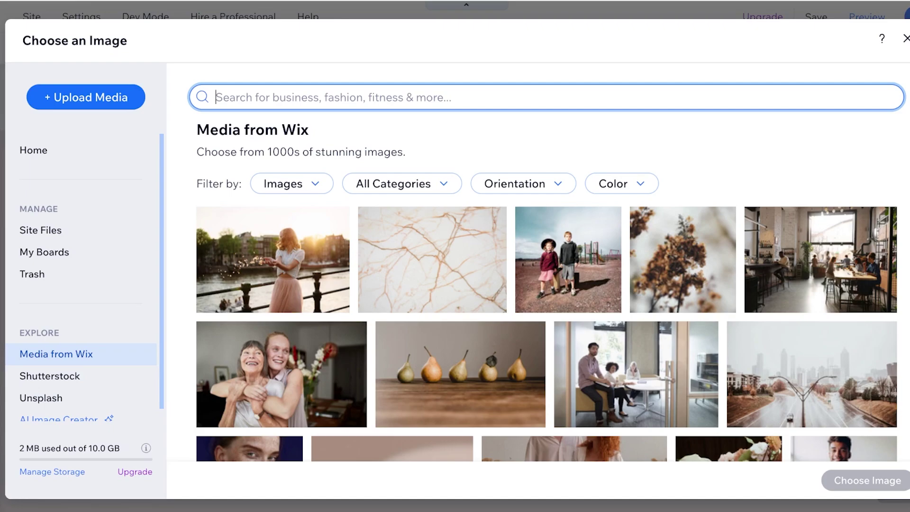
text(makeup)
key(Return)
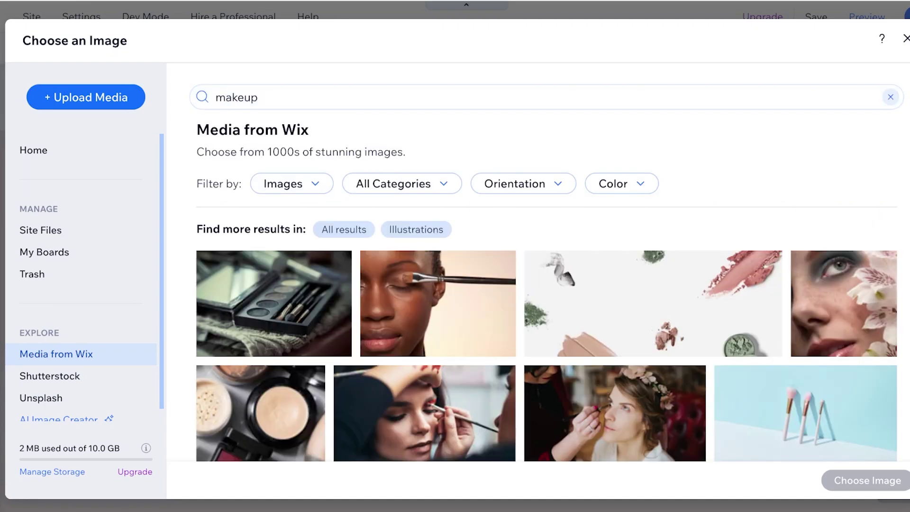
scroll(592, 293, down, 10)
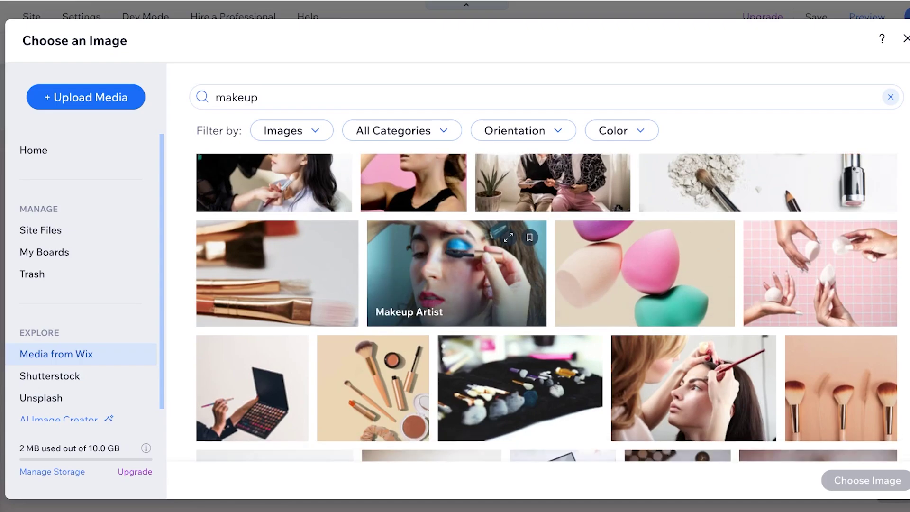
scroll(592, 310, up, 8)
click(567, 311)
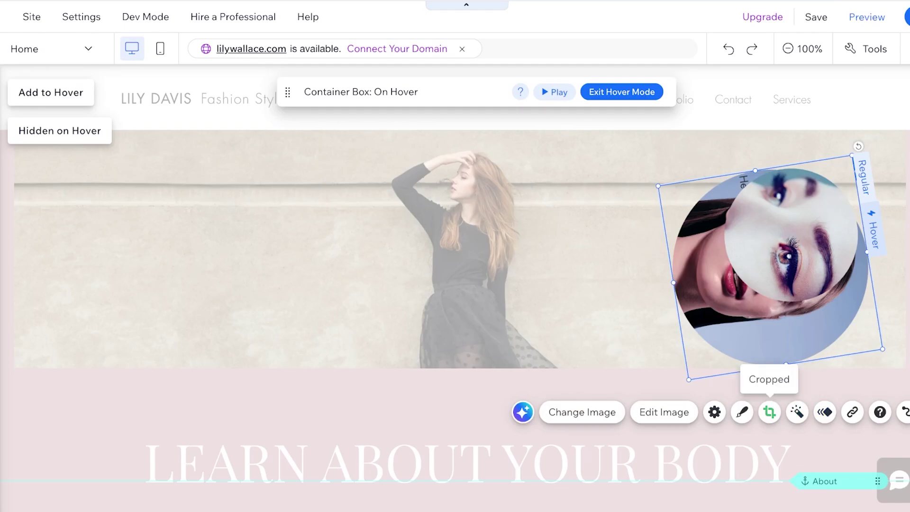
Step: Crop the woman's portrait in the hover state to a slightly smaller circle
click(769, 411)
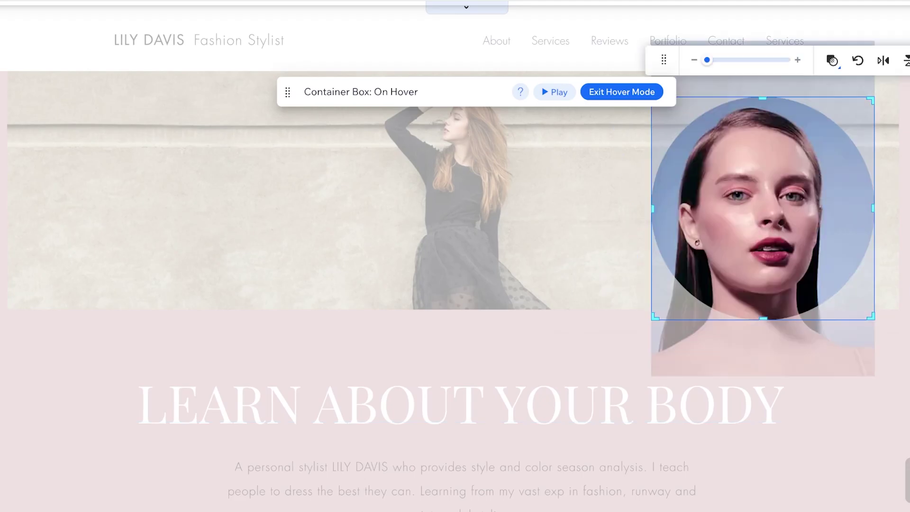
key(Escape)
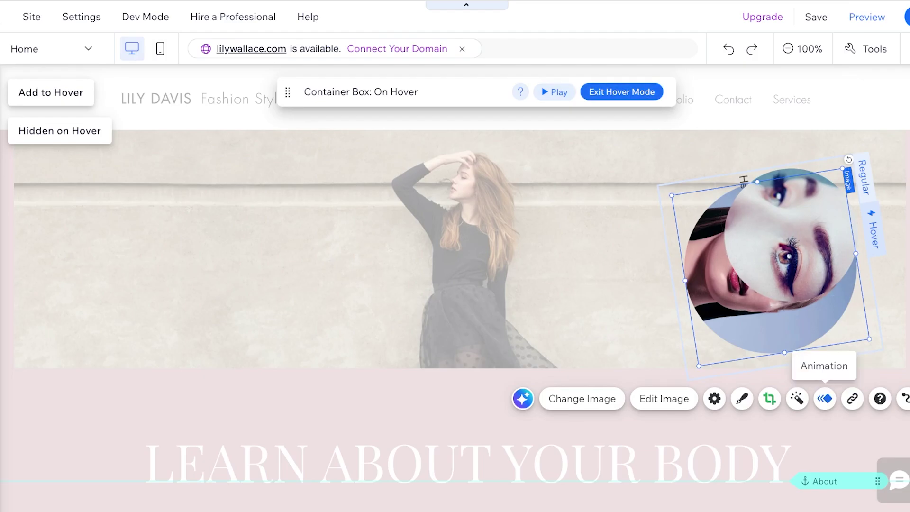
Step: Leave hover mode and give the eye image in the container box a round frame design with a white border
click(824, 399)
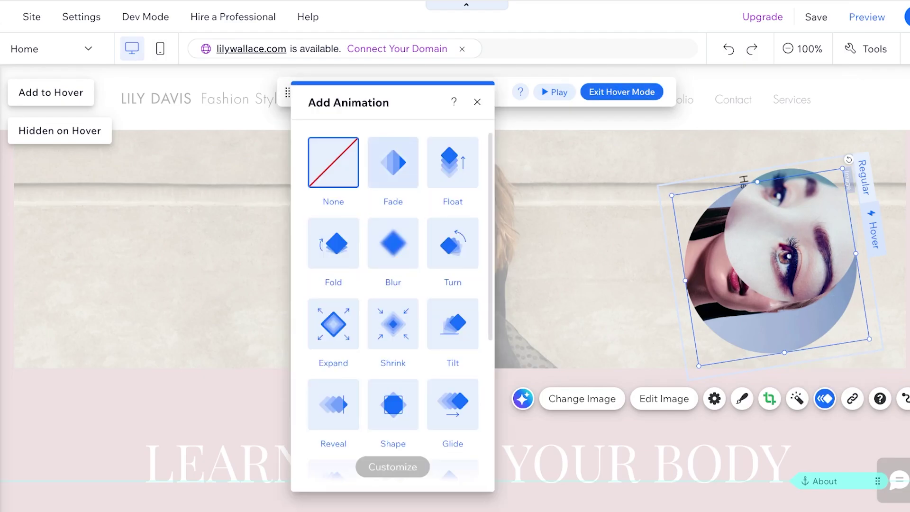
key(Escape)
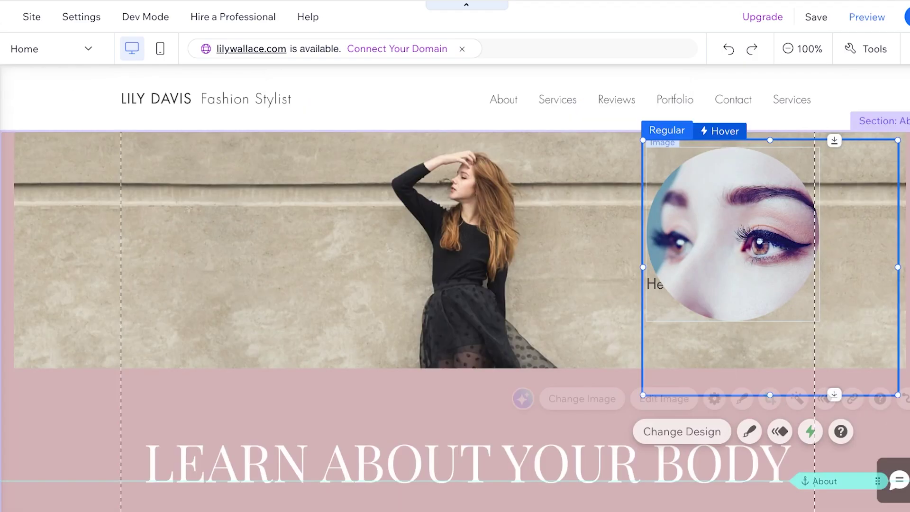
click(732, 234)
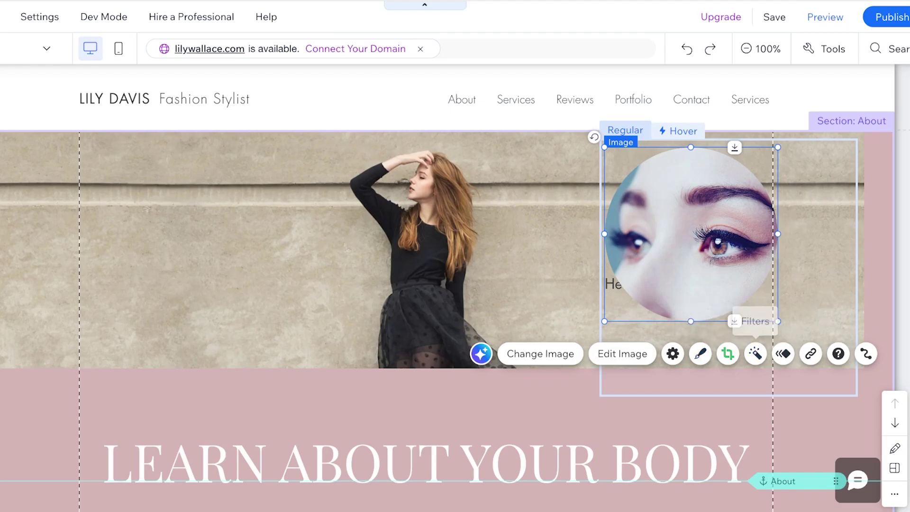
click(699, 354)
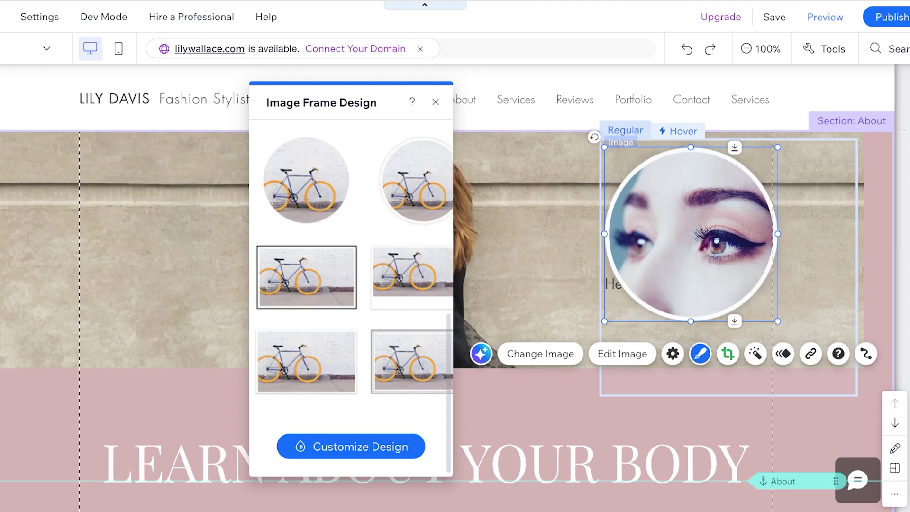
click(531, 237)
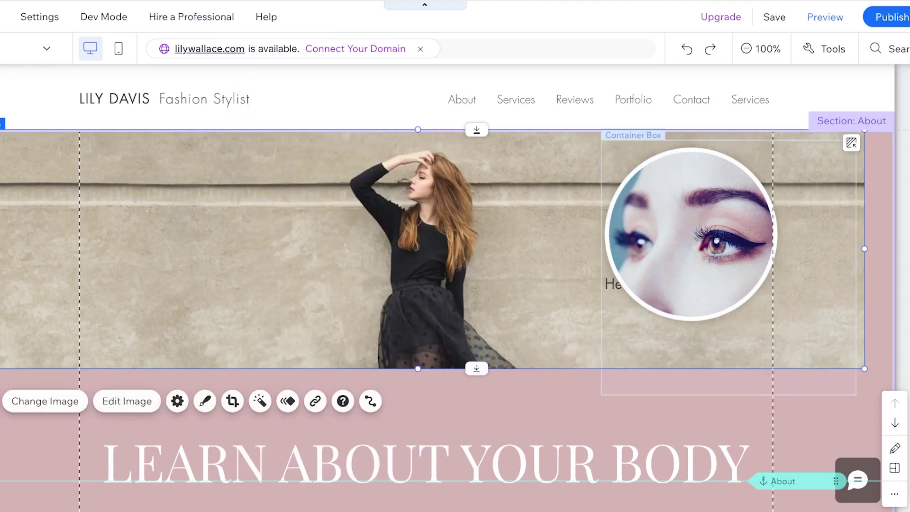
Step: Move the hero image to the right and slightly down, and shift the container box slightly down
drag(531, 237, 561, 246)
click(689, 234)
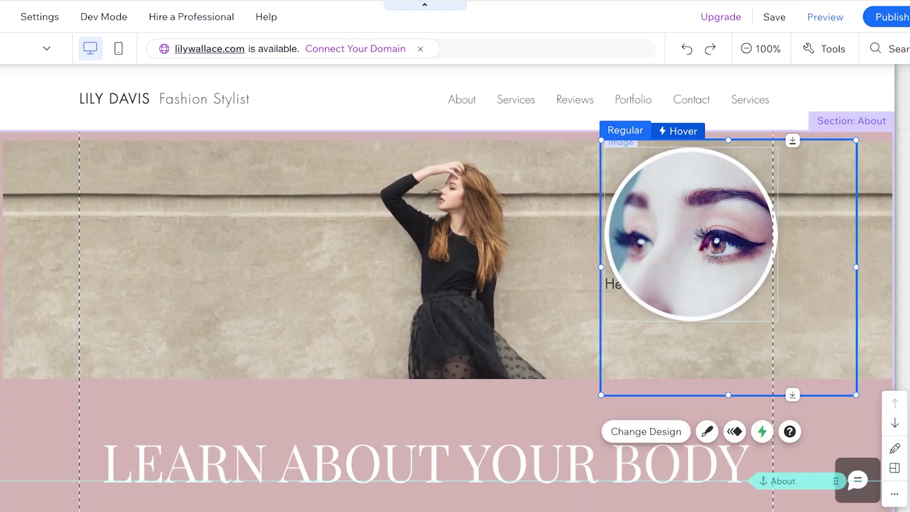
drag(689, 234, 686, 271)
Step: Check the items overlapping the container box, and preview the Home page before returning to the editor
right_click(686, 271)
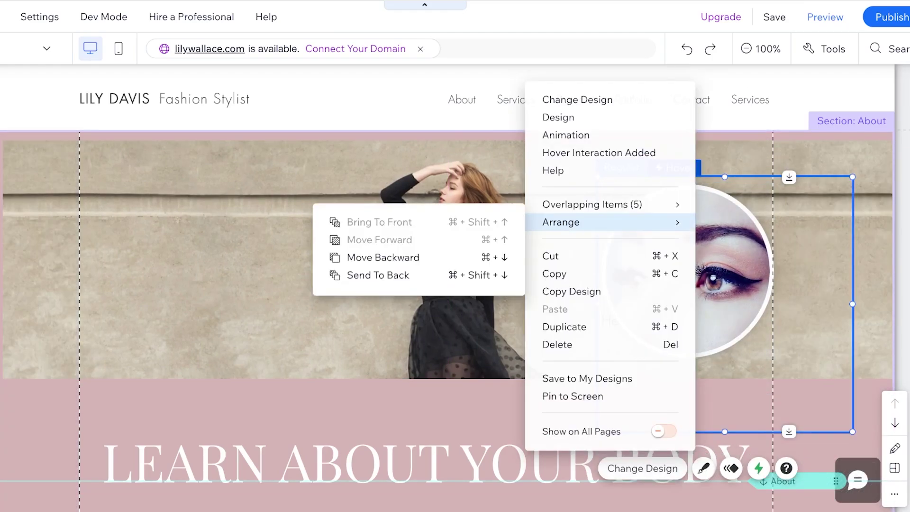
mouse_move(593, 205)
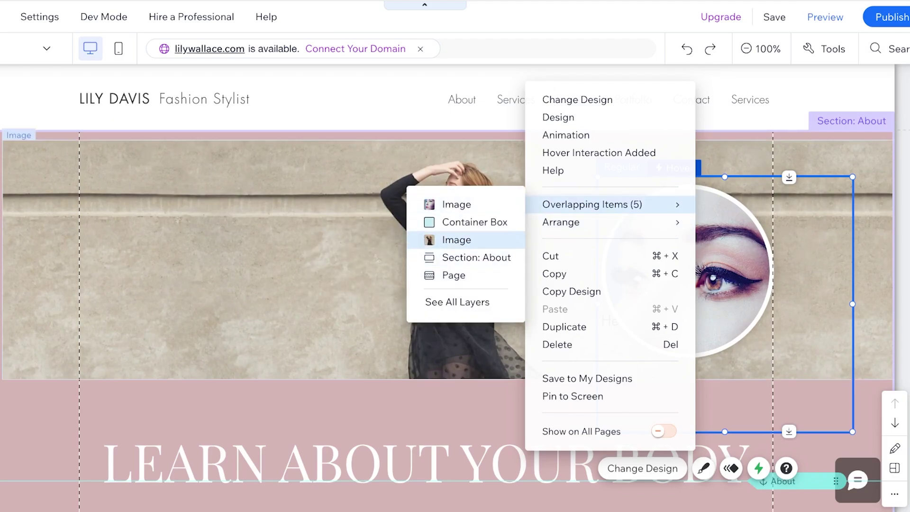
click(456, 204)
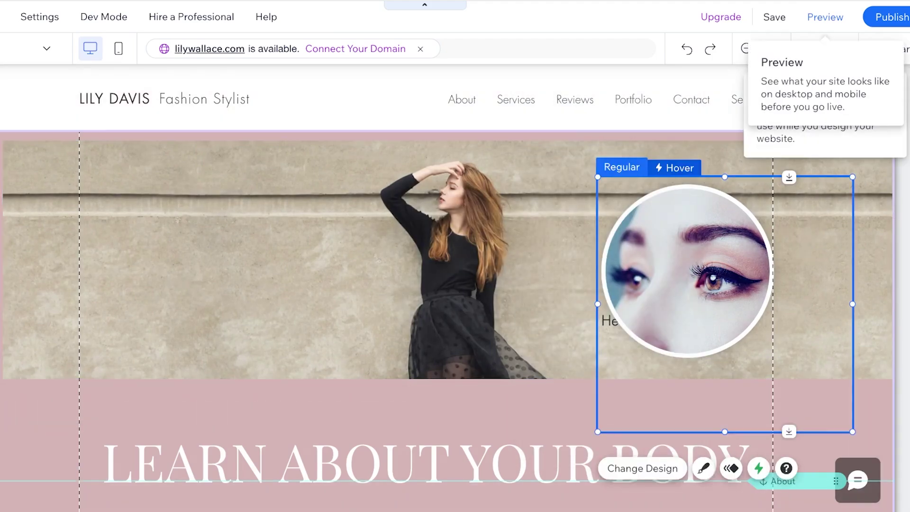
click(825, 17)
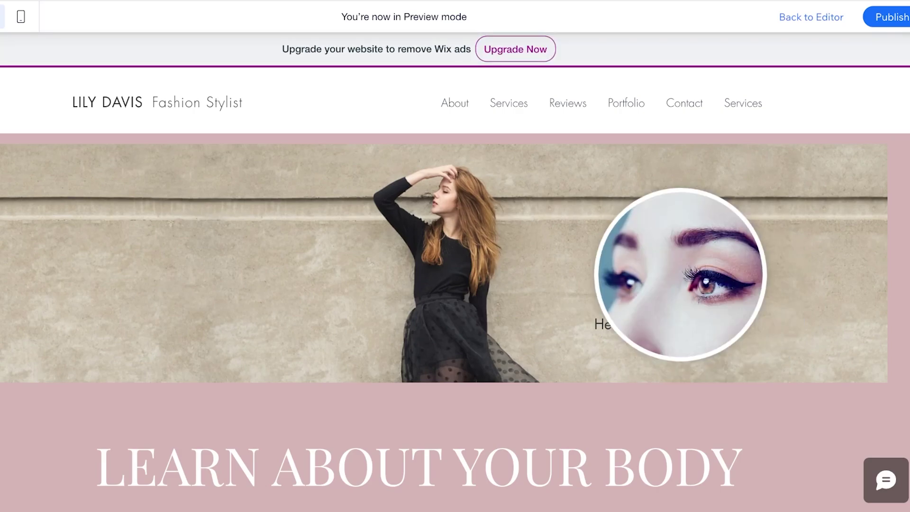
key(ctrl+shift+p)
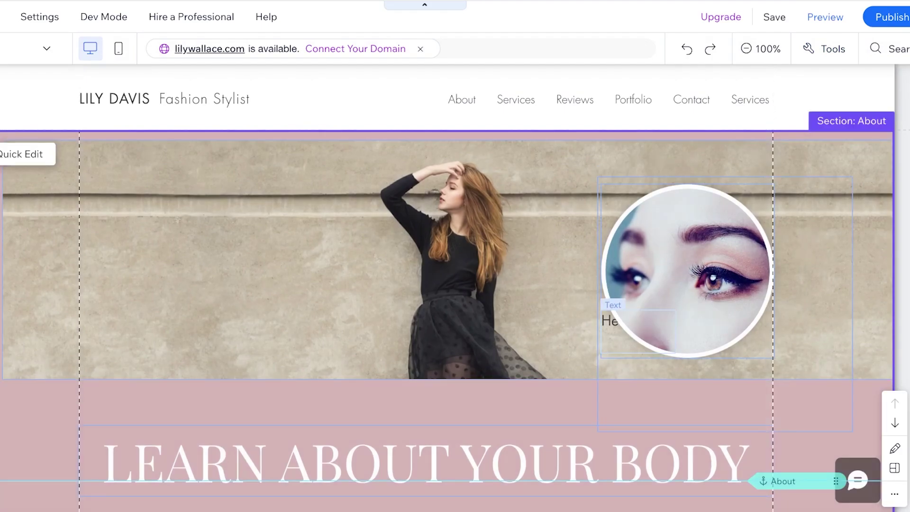
Step: Replace the text partly hidden behind the eye image with a new Small Title text reading "Learn your makeup style"
click(610, 322)
key(Delete)
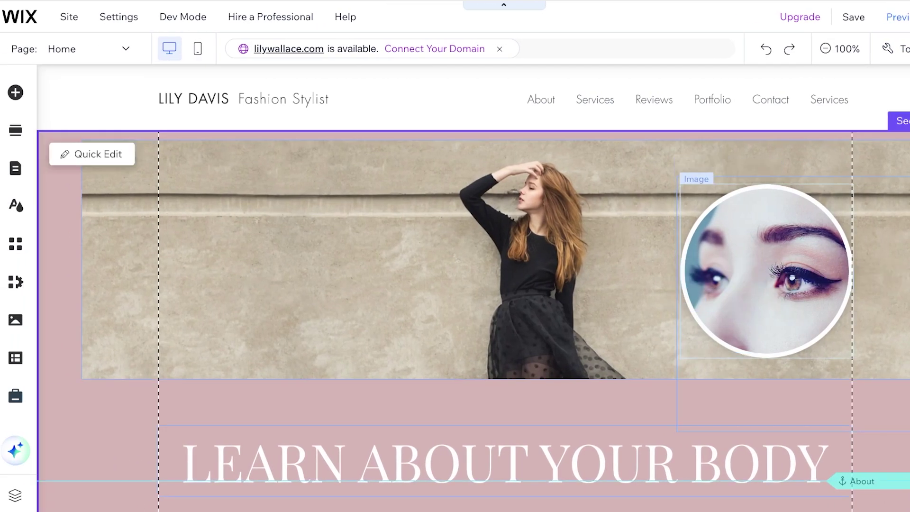
click(16, 92)
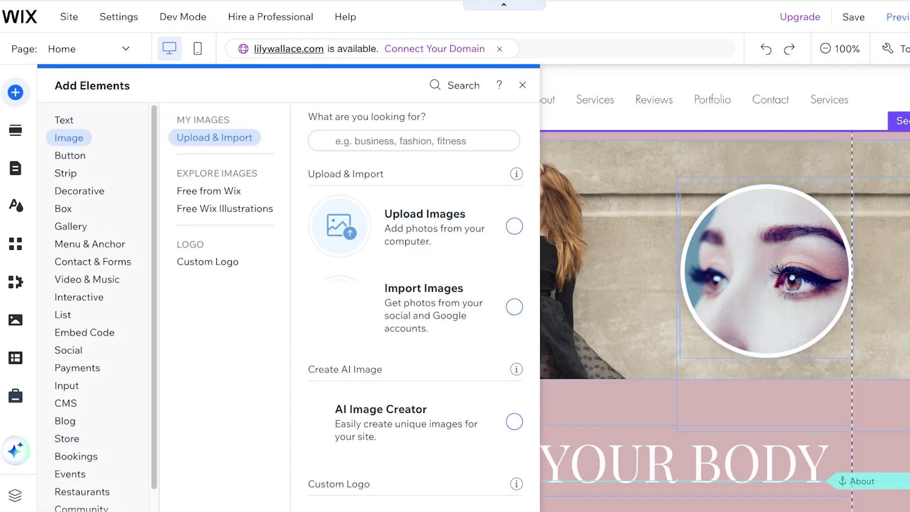
click(70, 155)
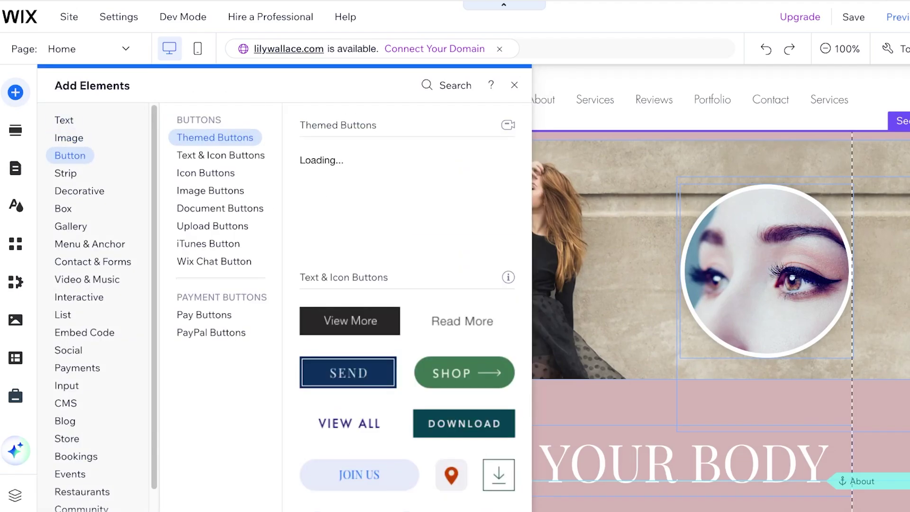
click(63, 120)
scroll(391, 284, down, 3)
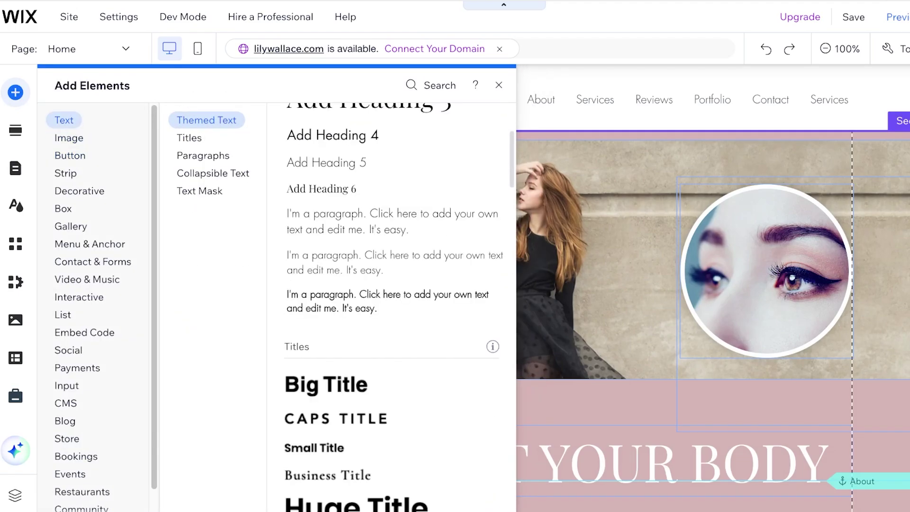
scroll(391, 307, down, 2)
click(314, 385)
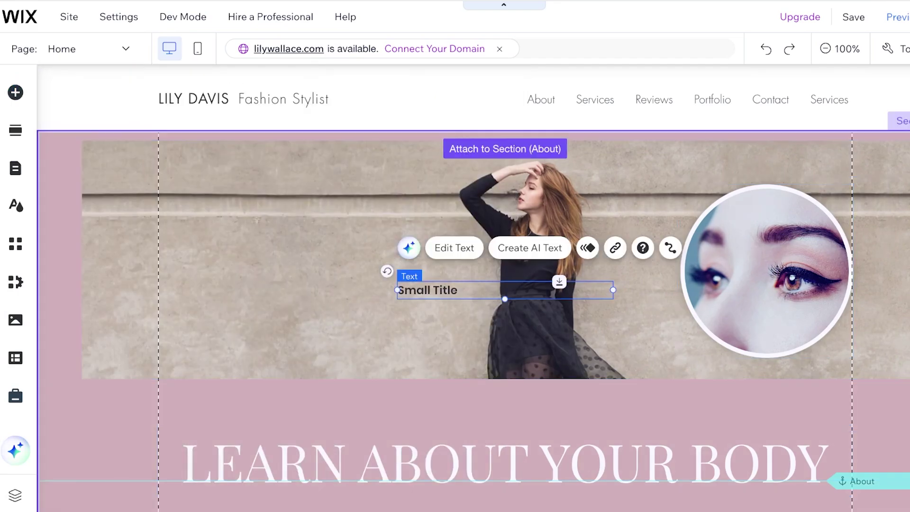
text(Learn your makeu)
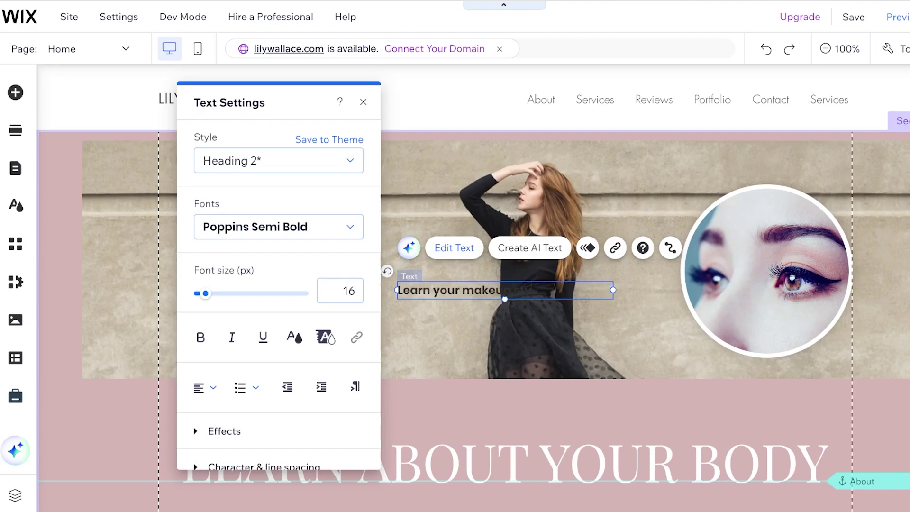
click(426, 332)
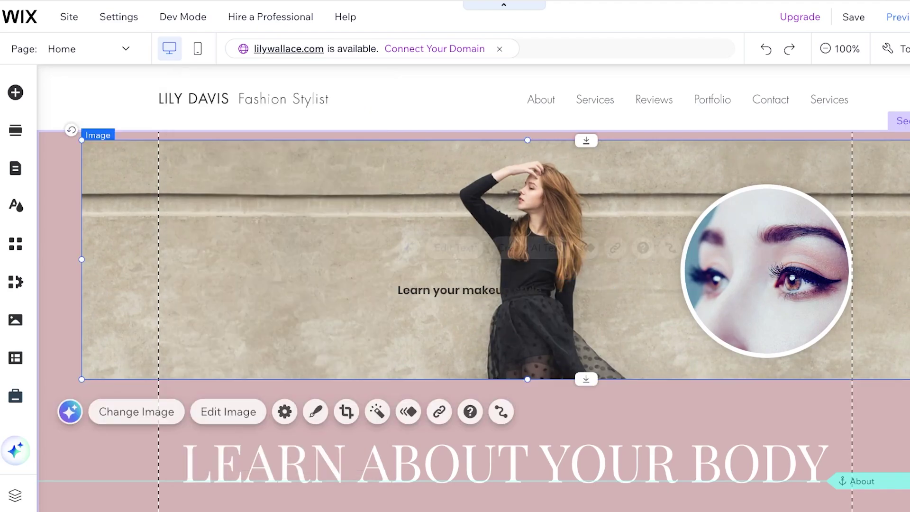
Step: Set the font size of the "Learn your makeup style" title to 12 px
click(450, 289)
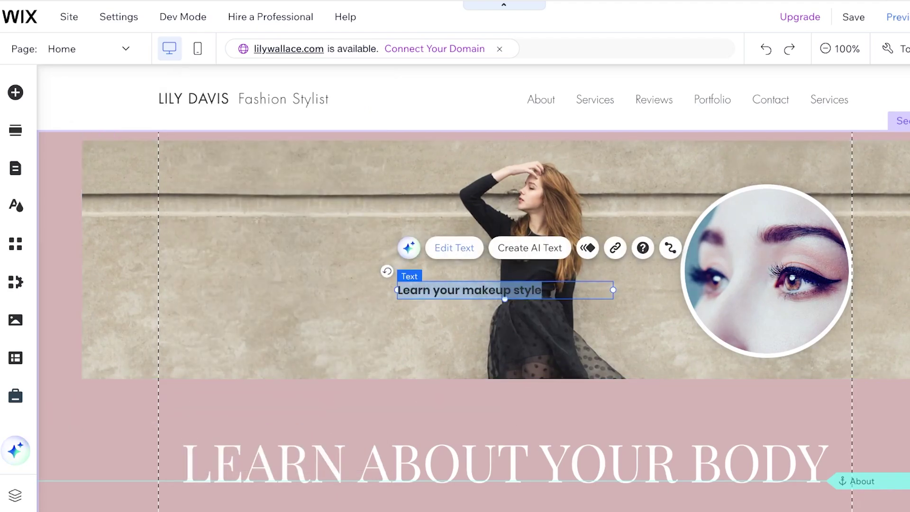
drag(205, 293, 202, 293)
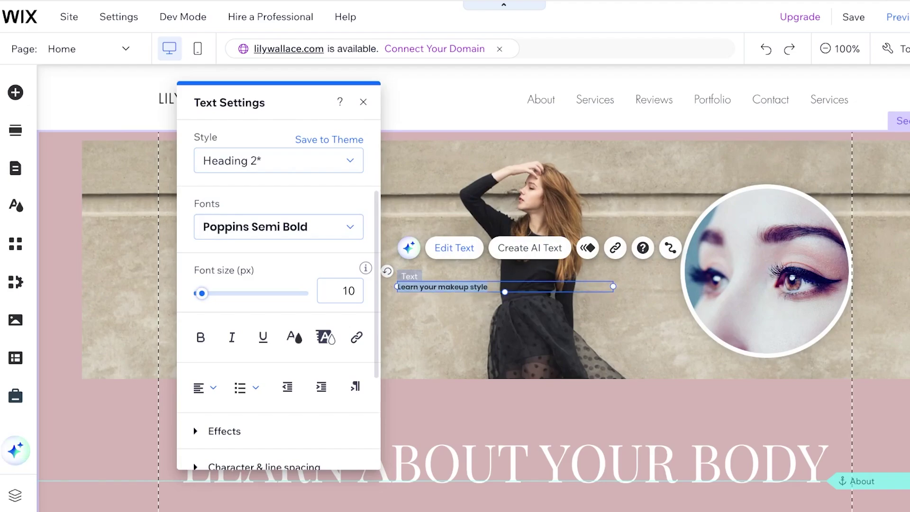
click(445, 287)
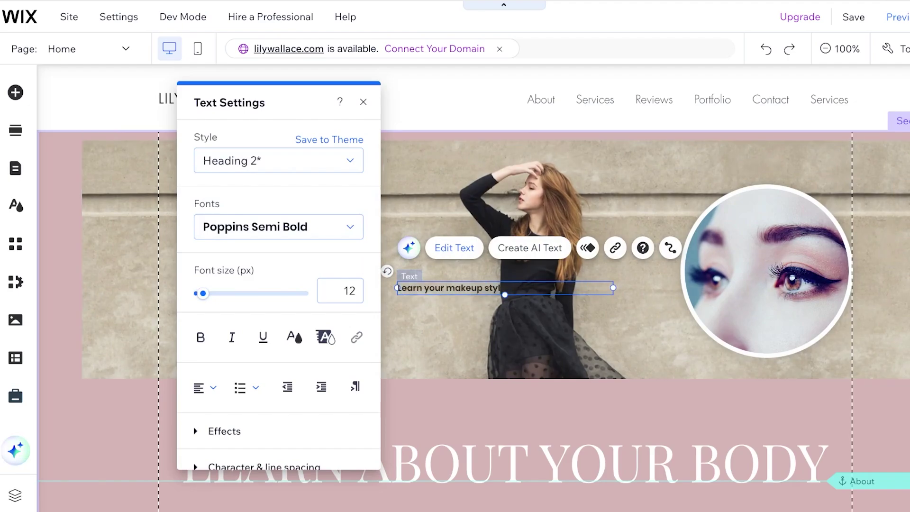
Step: Narrow the title's text box so it wraps onto two lines, and place it over the lower part of the eye image
drag(613, 294, 458, 294)
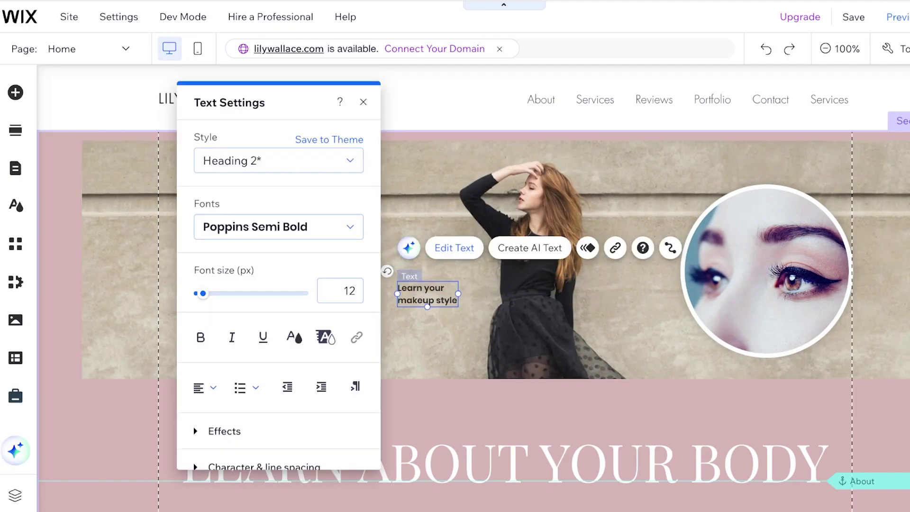
click(339, 290)
click(527, 322)
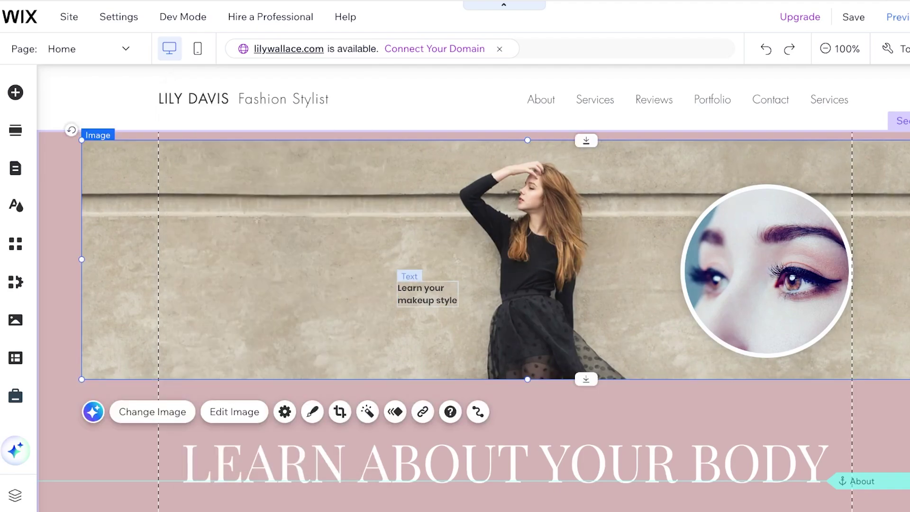
click(426, 293)
drag(426, 293, 770, 323)
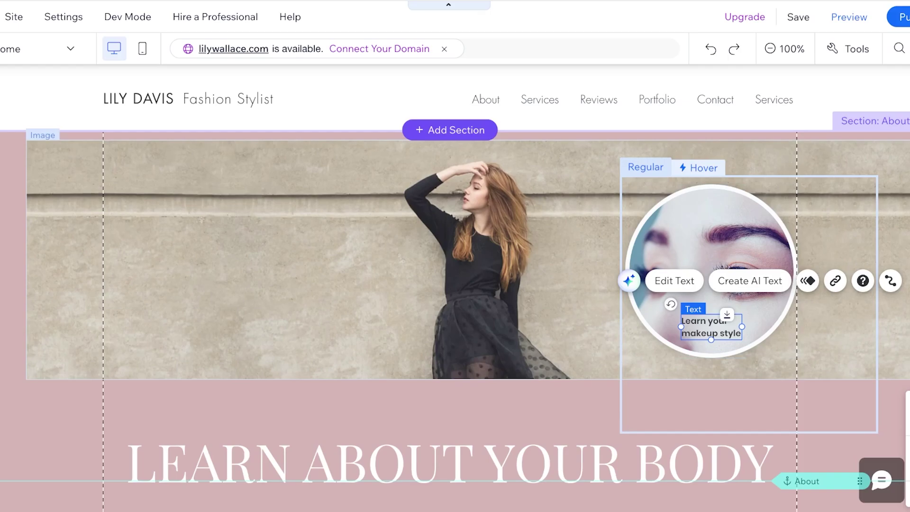
Step: In the container box's hover state, shift the box slightly left and up, and undo an attempt to hide it on hover
click(725, 167)
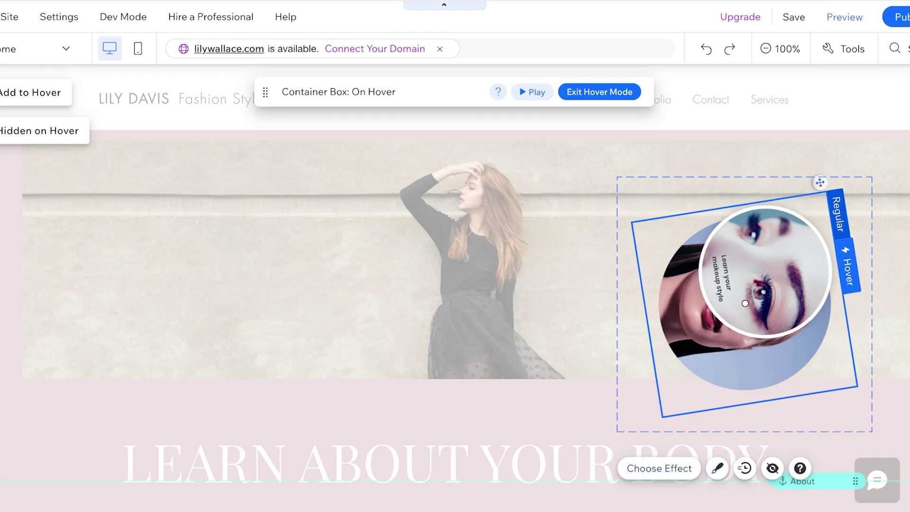
drag(744, 303, 679, 288)
click(740, 460)
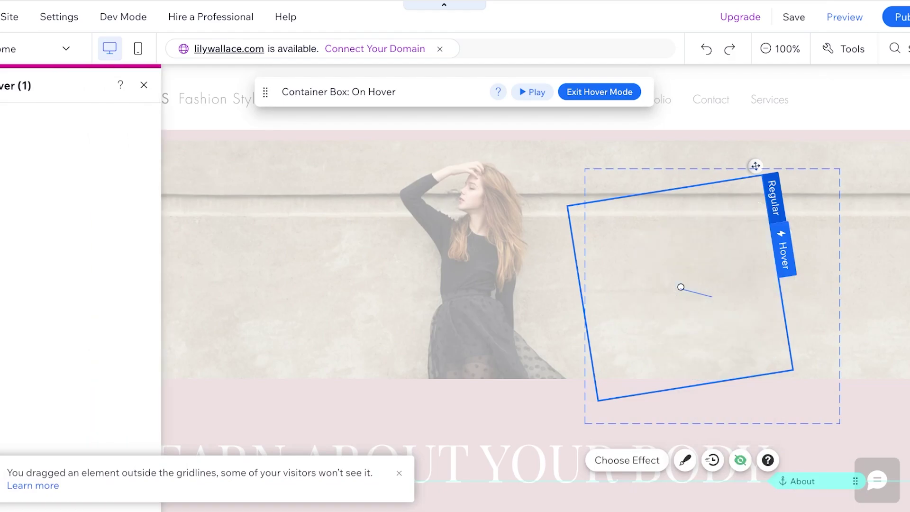
key(ctrl+z)
Step: Shift the eye image slightly down within the hover state, move the title text to the left, and leave hover mode
drag(680, 287, 691, 278)
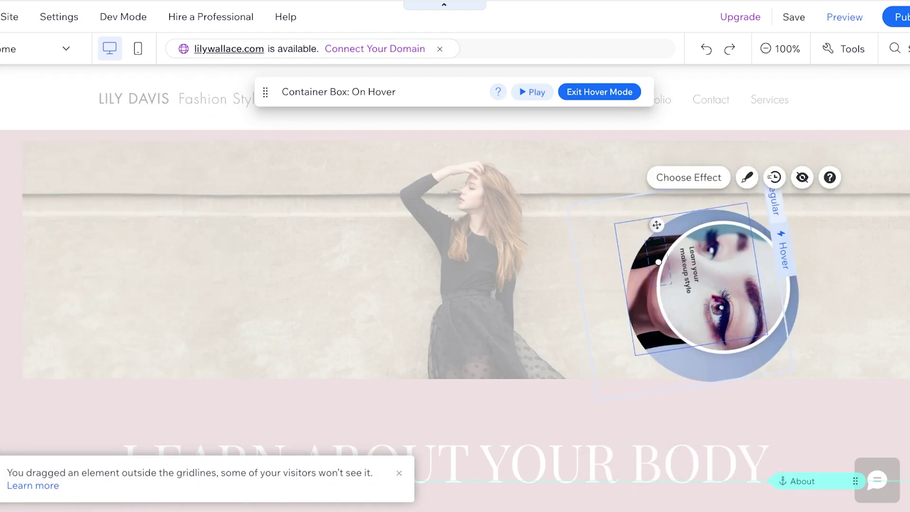
drag(656, 224, 486, 291)
key(Escape)
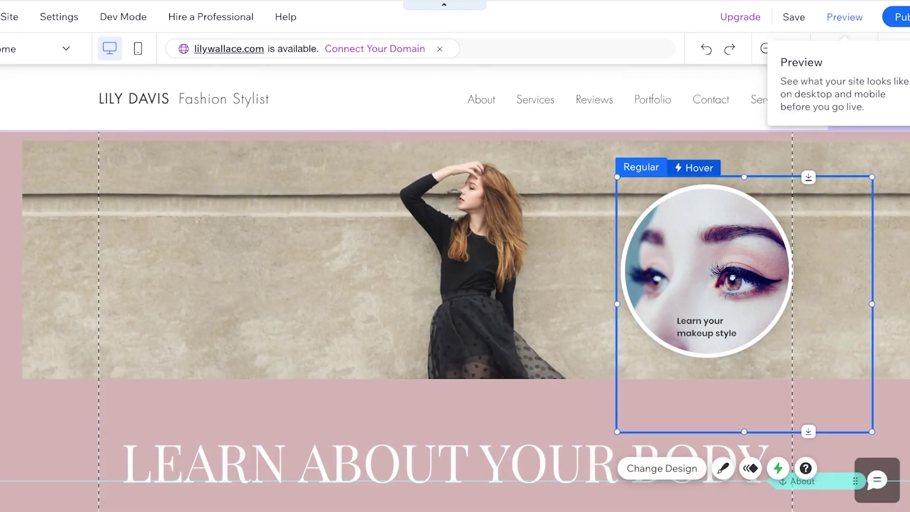
Step: Preview the Home page to check the hover box
click(844, 18)
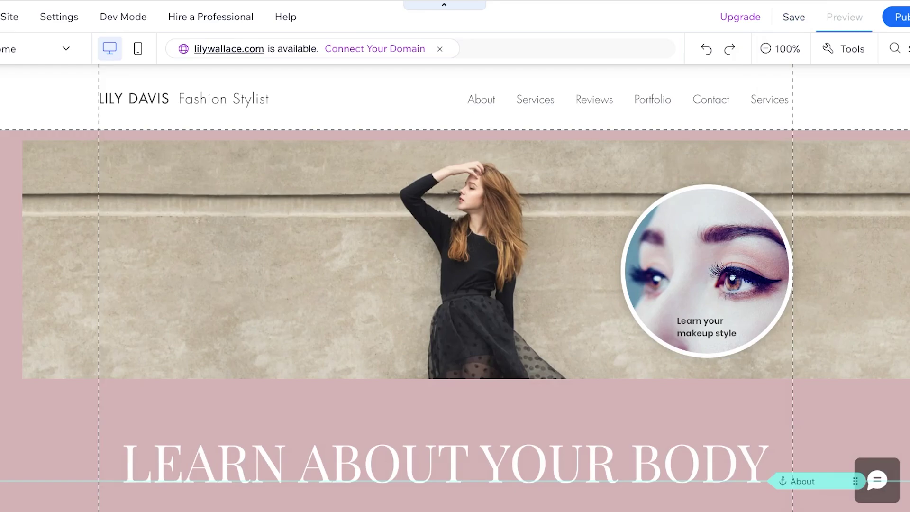